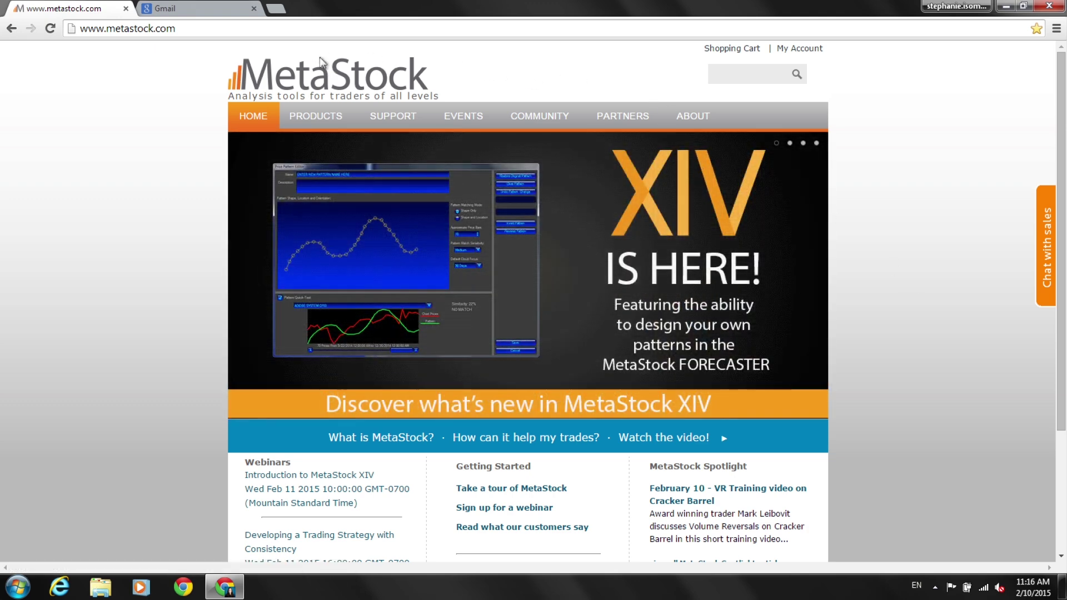
Open the MetaStock welcome email in Gmail and follow its 'My Downloads' login link.
{"action": "key", "text": "ctrl+Tab"}
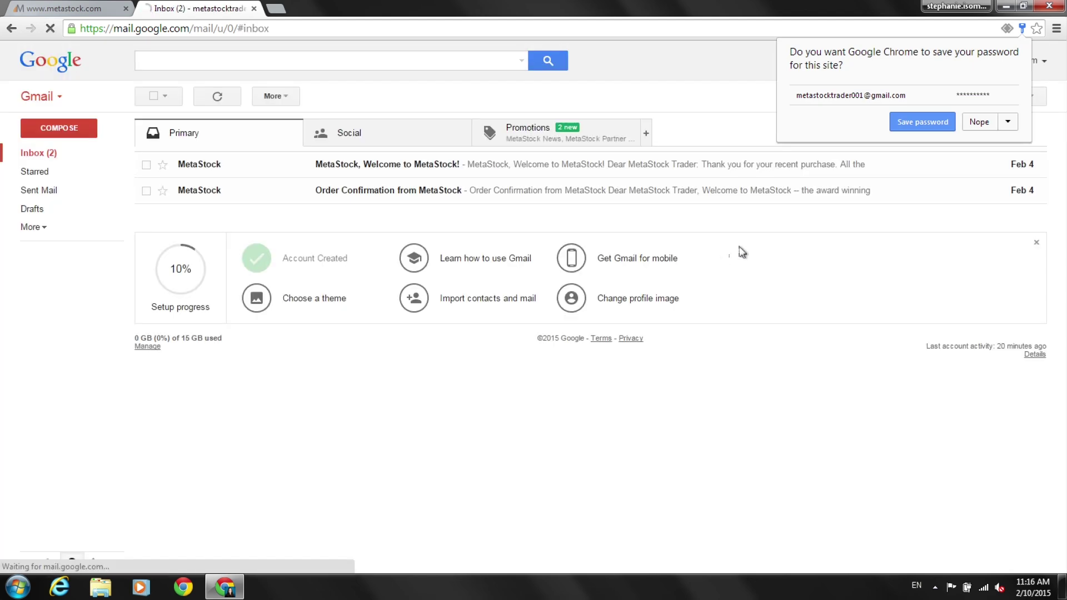
{"action": "left_click", "coordinate": [975, 122]}
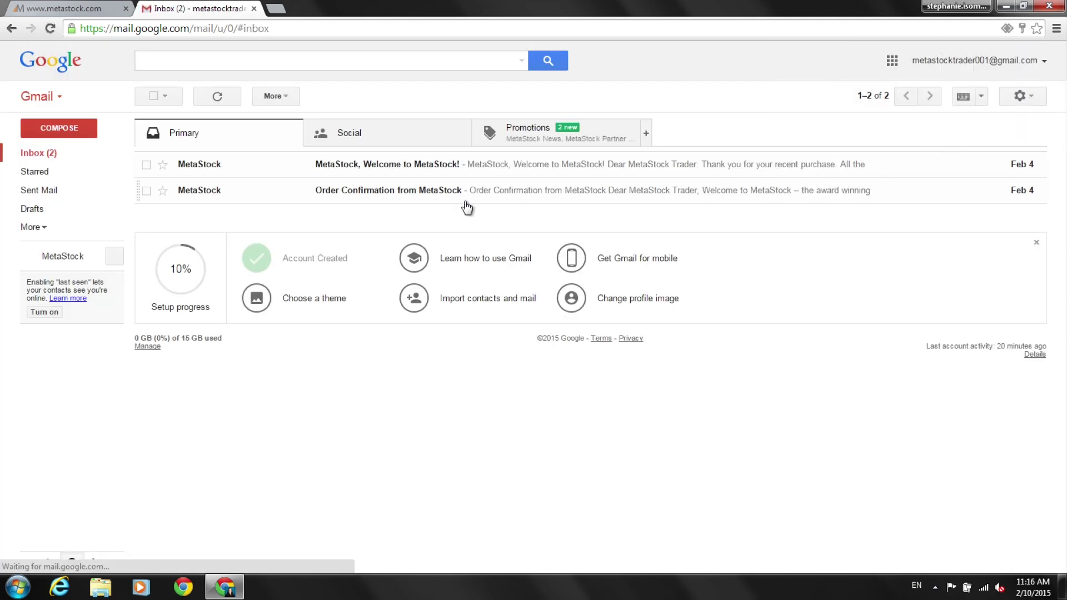
{"action": "left_click", "coordinate": [393, 171]}
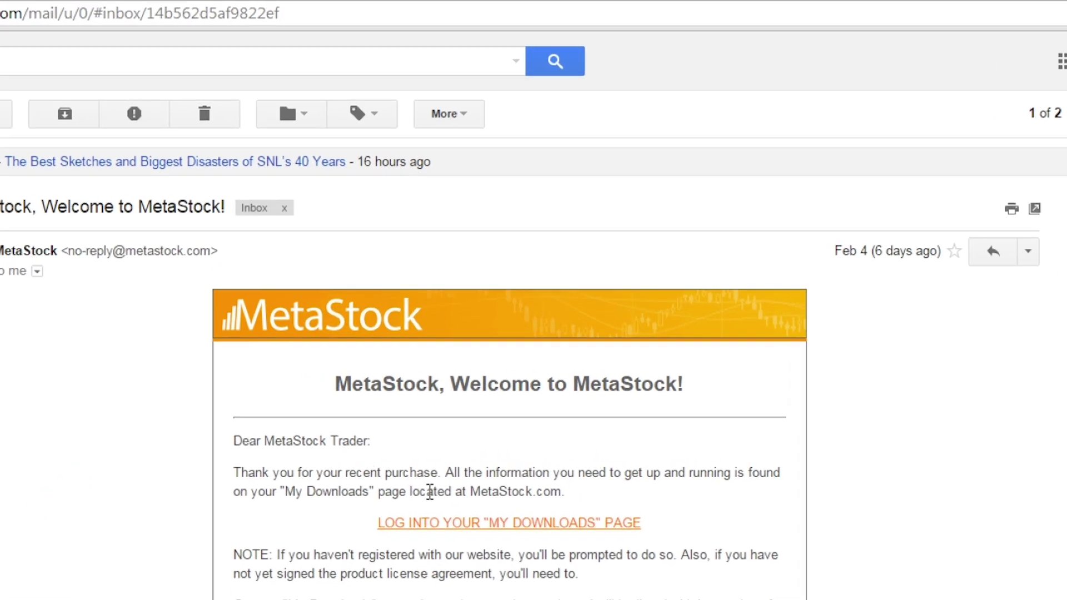
{"action": "scroll", "coordinate": [432, 510], "scroll_direction": "down", "scroll_amount": 2}
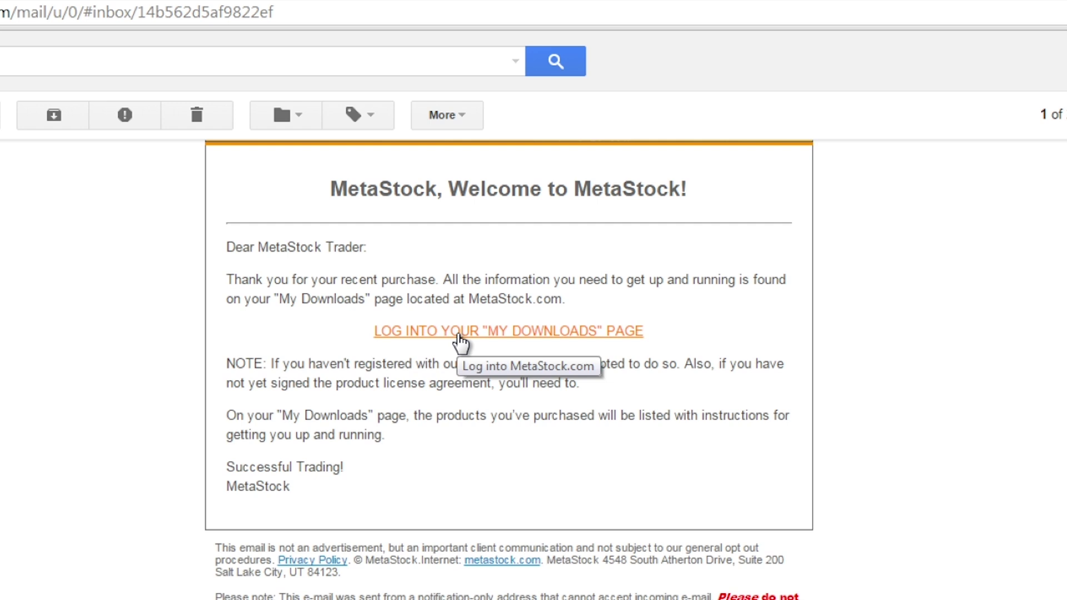
{"action": "left_click", "coordinate": [460, 341]}
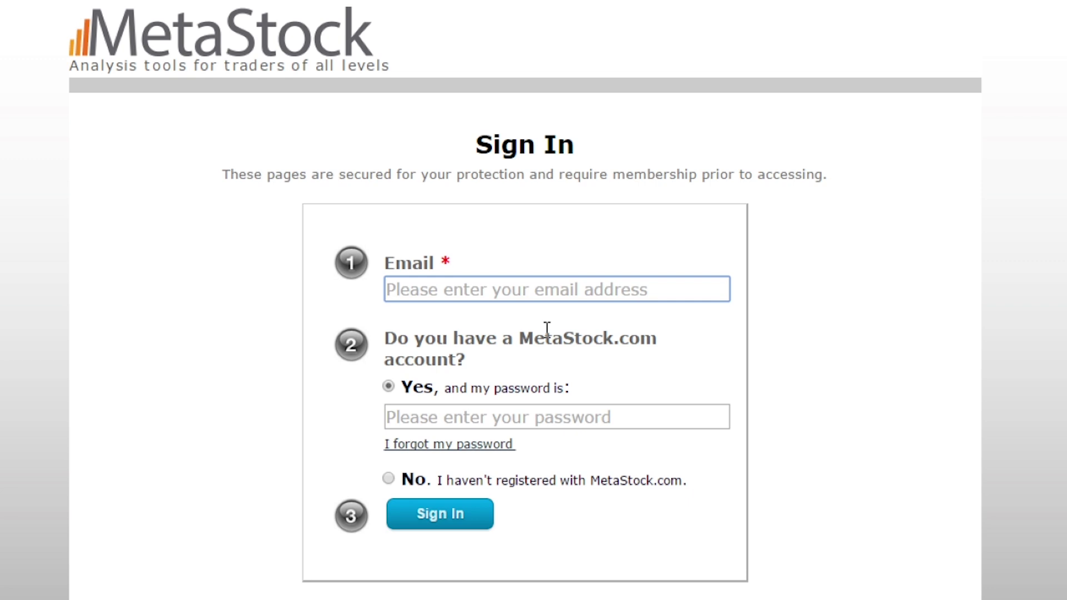
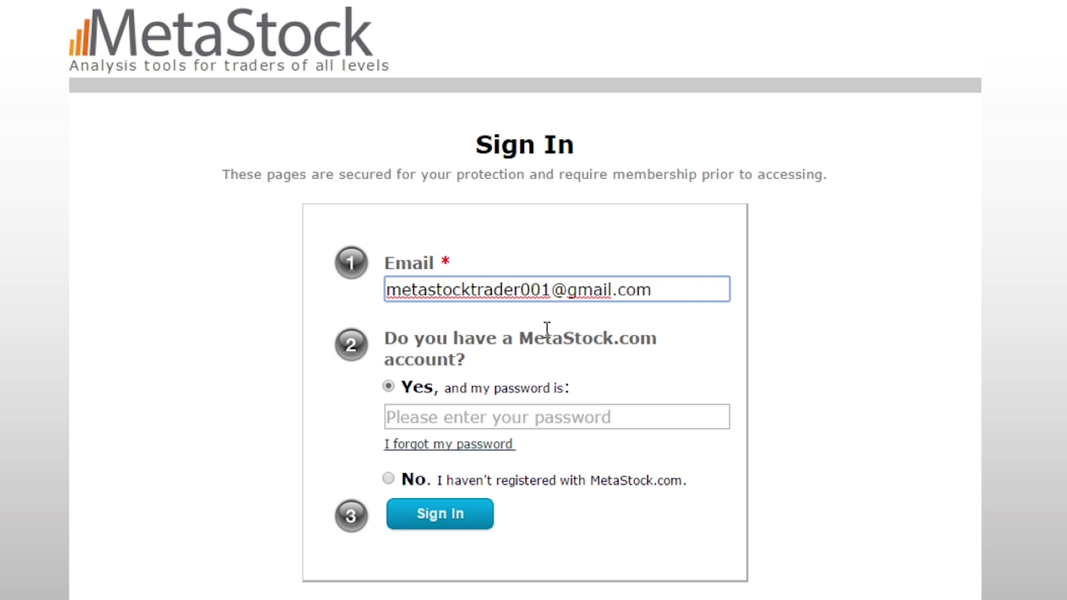
Enter the account e-mail address and select 'No, I haven't registered' on the Sign In page.
{"action": "left_click", "coordinate": [418, 479]}
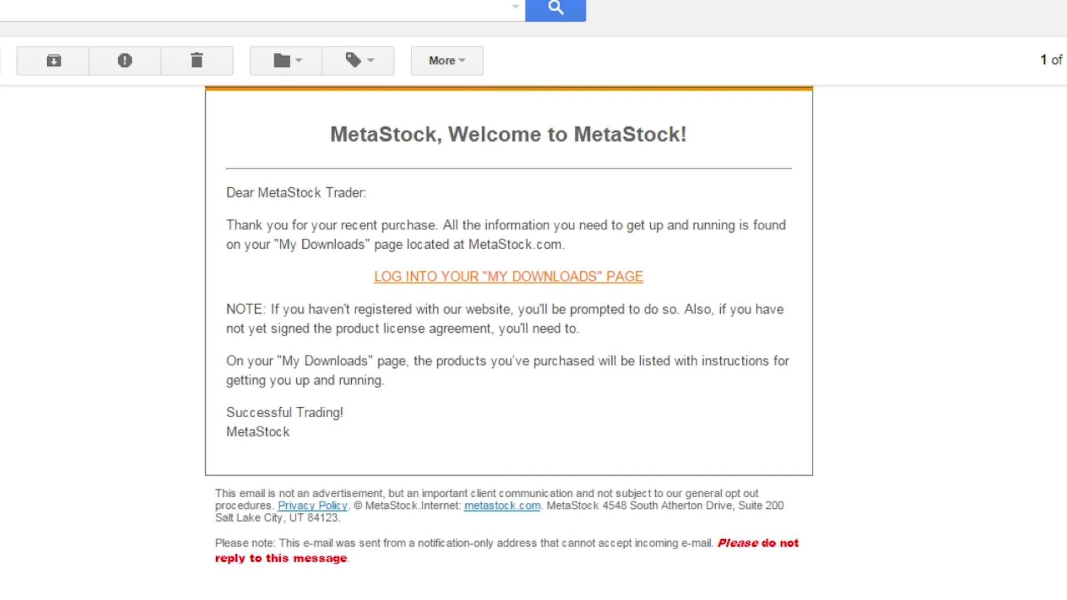
Open the MetaStock Client Communication email and follow its 'Set your password now' link.
{"action": "key", "text": "u"}
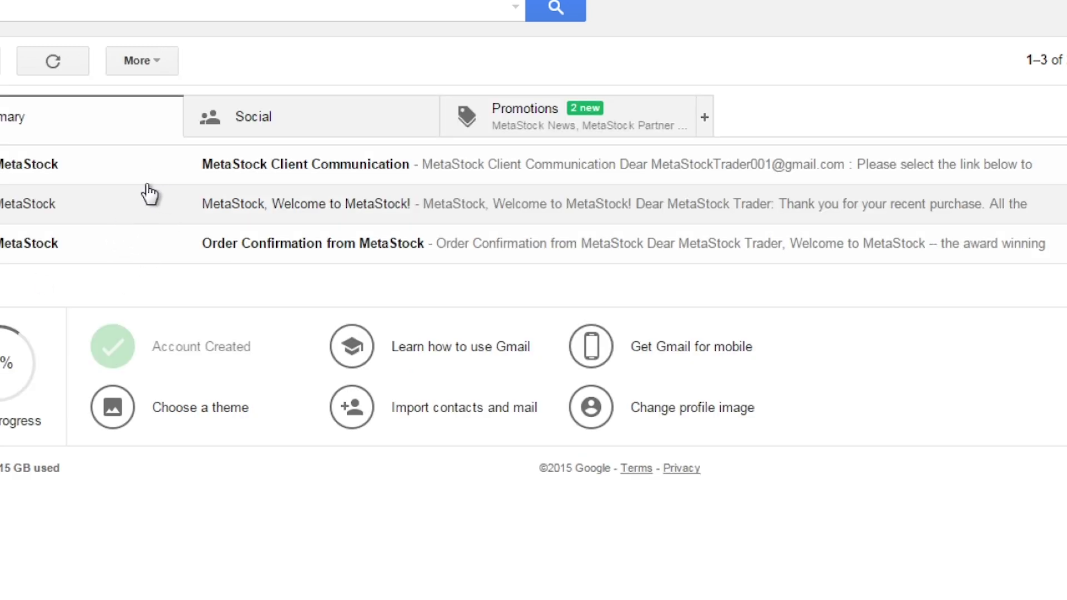
{"action": "left_click", "coordinate": [264, 173]}
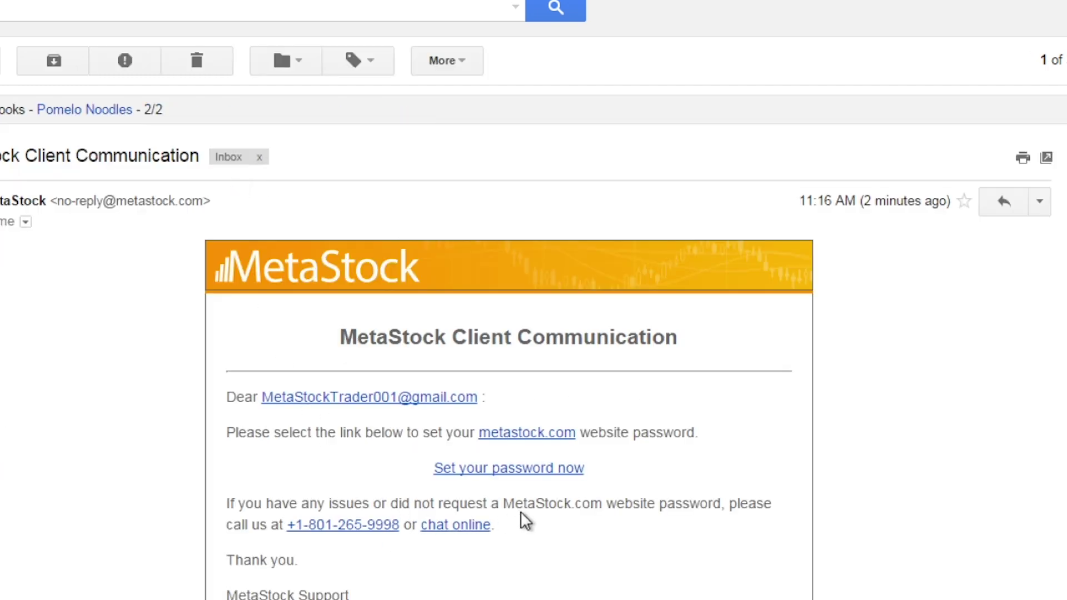
{"action": "left_click", "coordinate": [522, 473]}
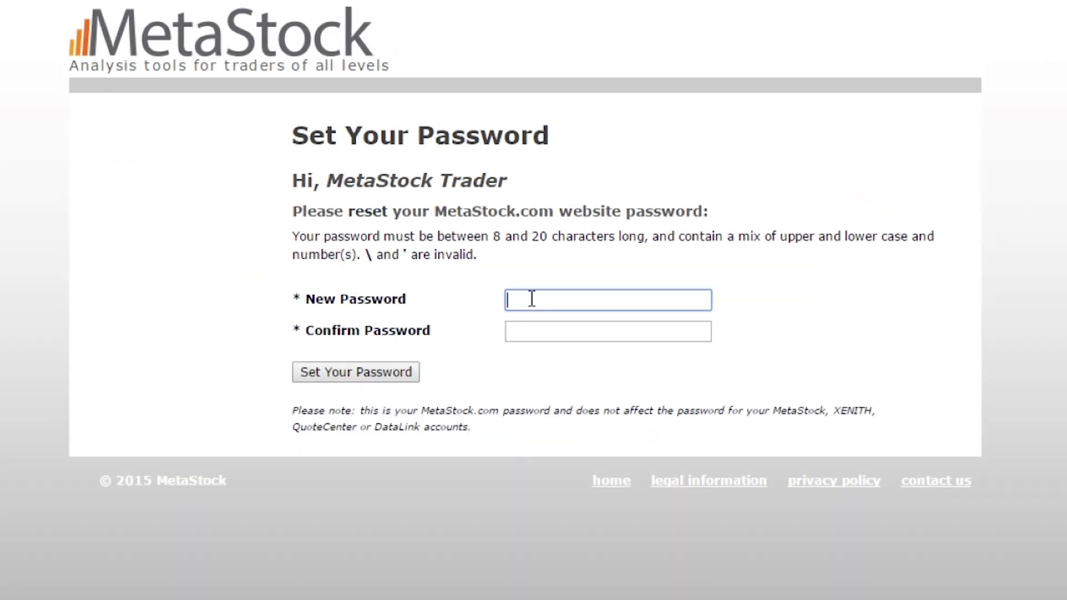
Enter the new MetaStock.com website password, confirm it, and save it.
{"action": "type", "text": "Met"}
{"action": "key", "text": "BackSpace"}
{"action": "key", "text": "BackSpace"}
{"action": "key", "text": "BackSpace"}
{"action": "type", "text": "MetaStock1"}
{"action": "left_click", "coordinate": [563, 328]}
{"action": "type", "text": "MetaStock1"}
{"action": "left_click", "coordinate": [391, 375]}
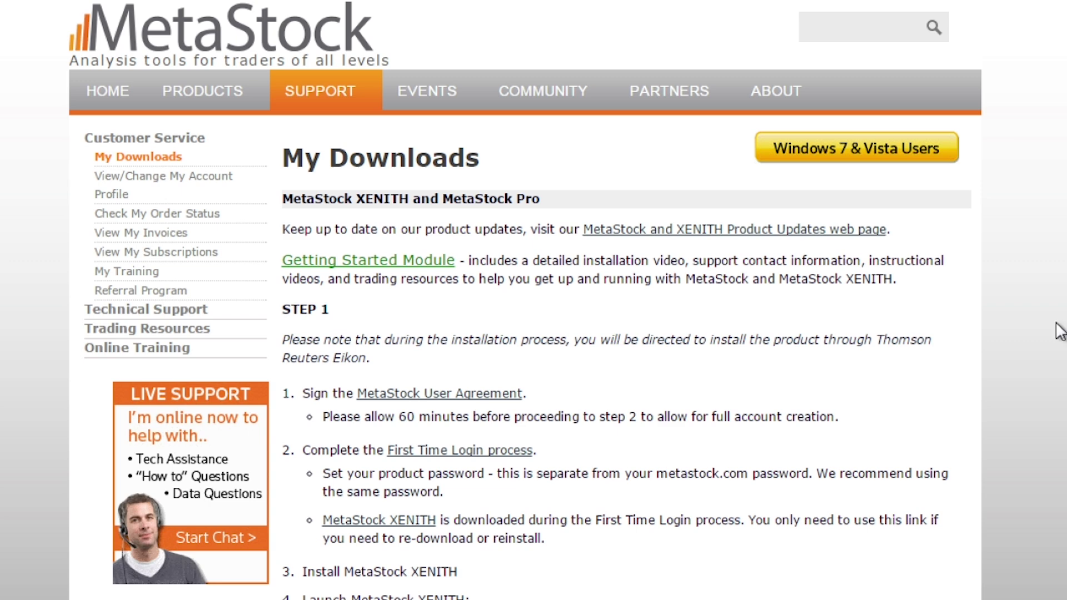
Scroll through the My Downloads installation steps and open the MetaStock User Agreement from step 1.
{"action": "scroll", "coordinate": [1058, 321], "scroll_direction": "down", "scroll_amount": 3}
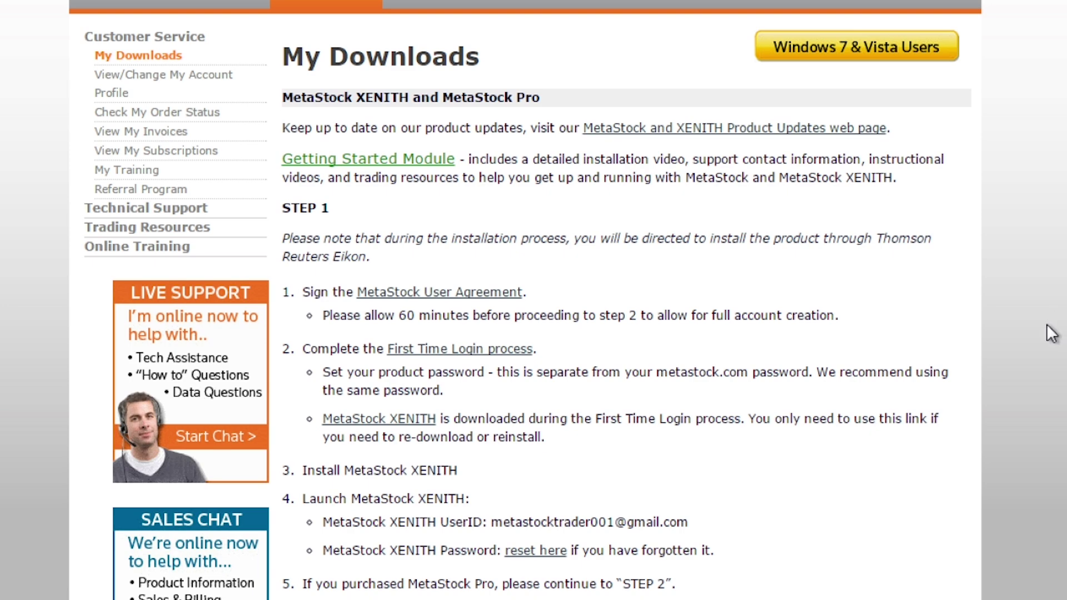
{"action": "scroll", "coordinate": [1050, 333], "scroll_direction": "down", "scroll_amount": 3}
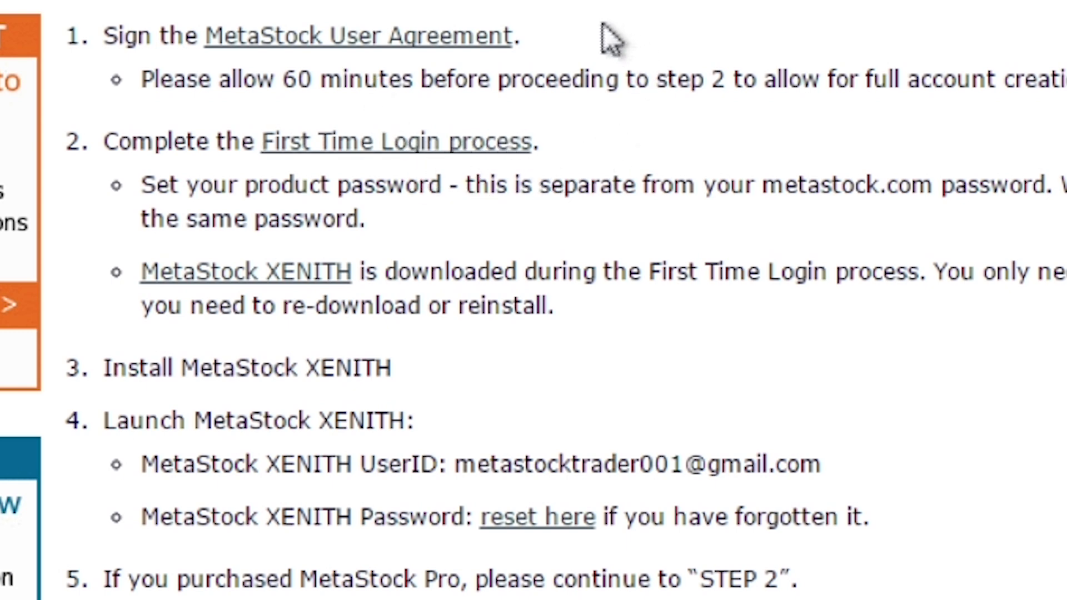
{"action": "left_click", "coordinate": [435, 37]}
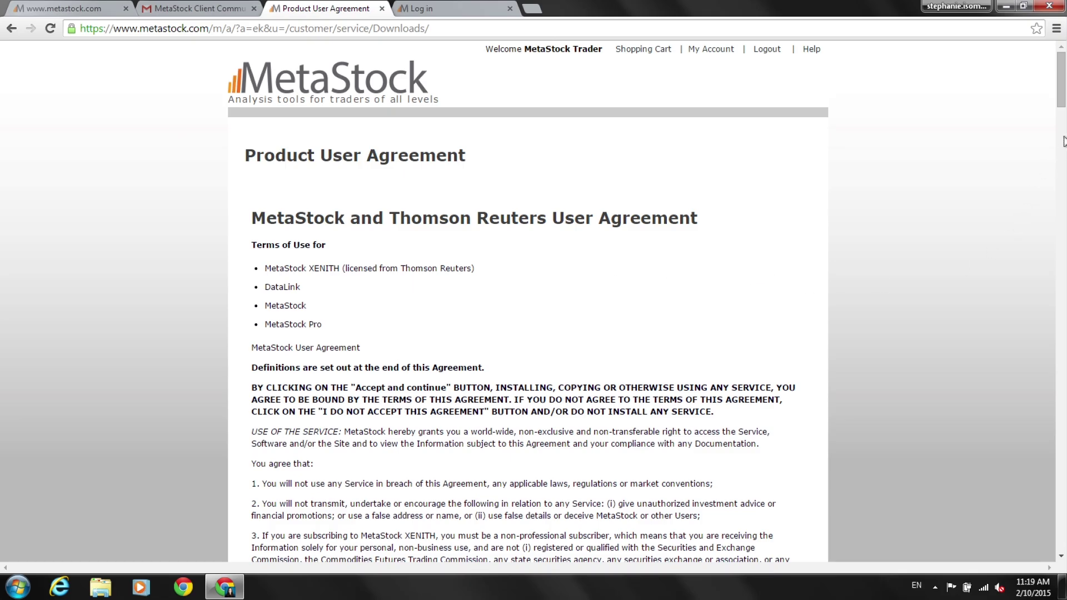
Accept the MetaStock user agreement and launch the First Time Login process from step 2.
{"action": "left_click_drag", "start_coordinate": [1061, 103], "coordinate": [1058, 551]}
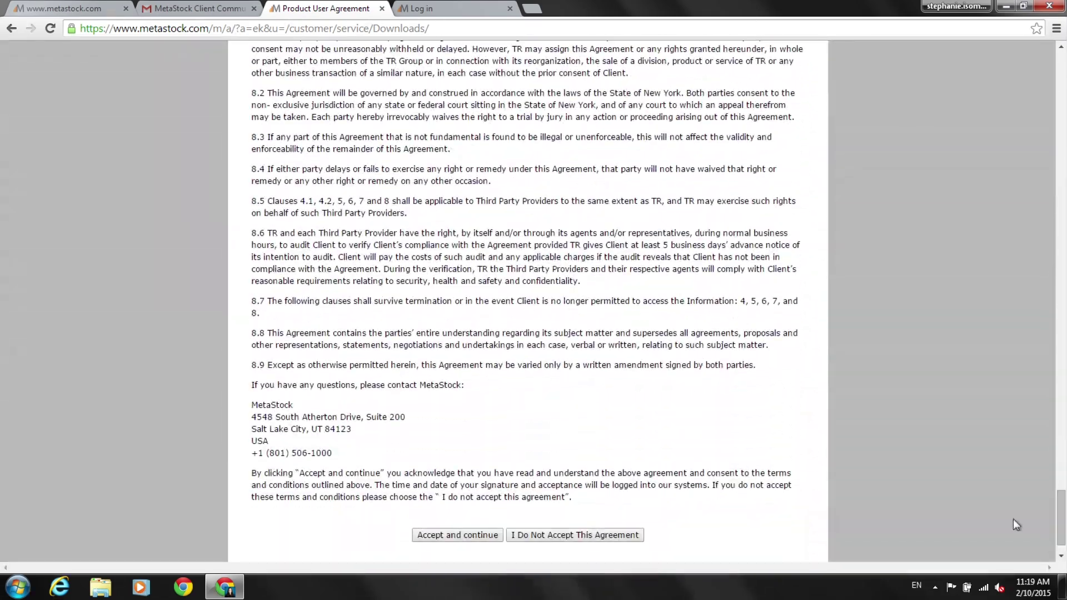
{"action": "left_click", "coordinate": [468, 542]}
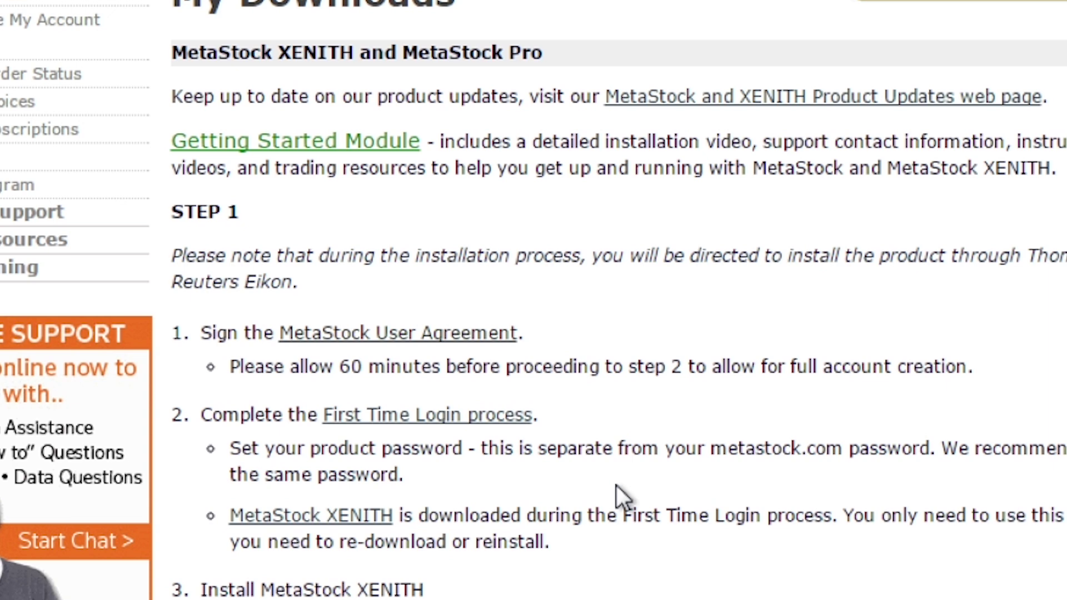
{"action": "left_click", "coordinate": [443, 420]}
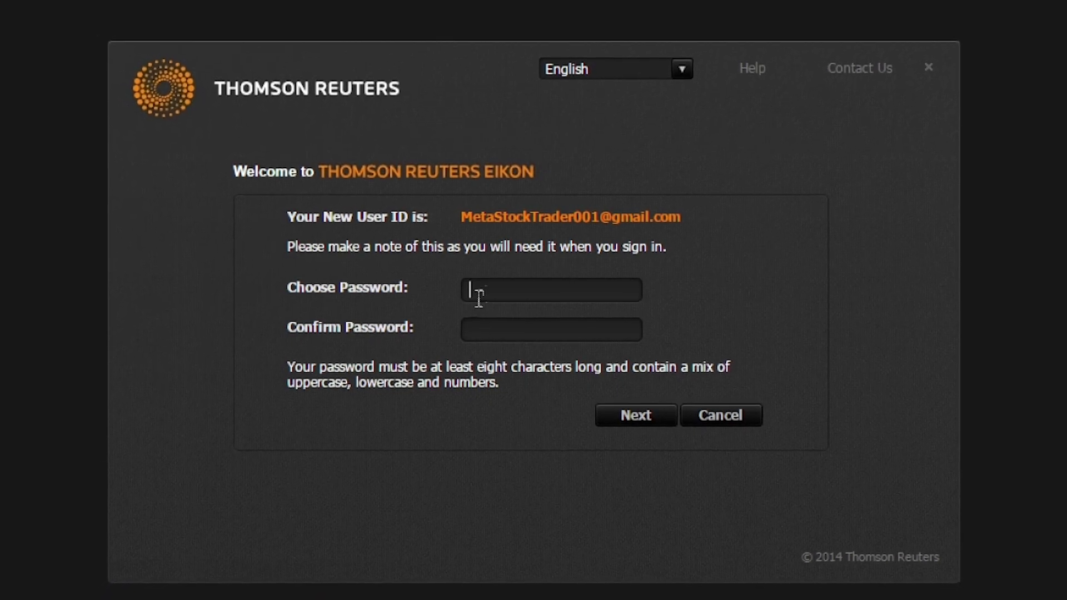
Choose the Eikon product password and retype it in Confirm Password, correcting a mistyped entry.
{"action": "type", "text": "***********"}
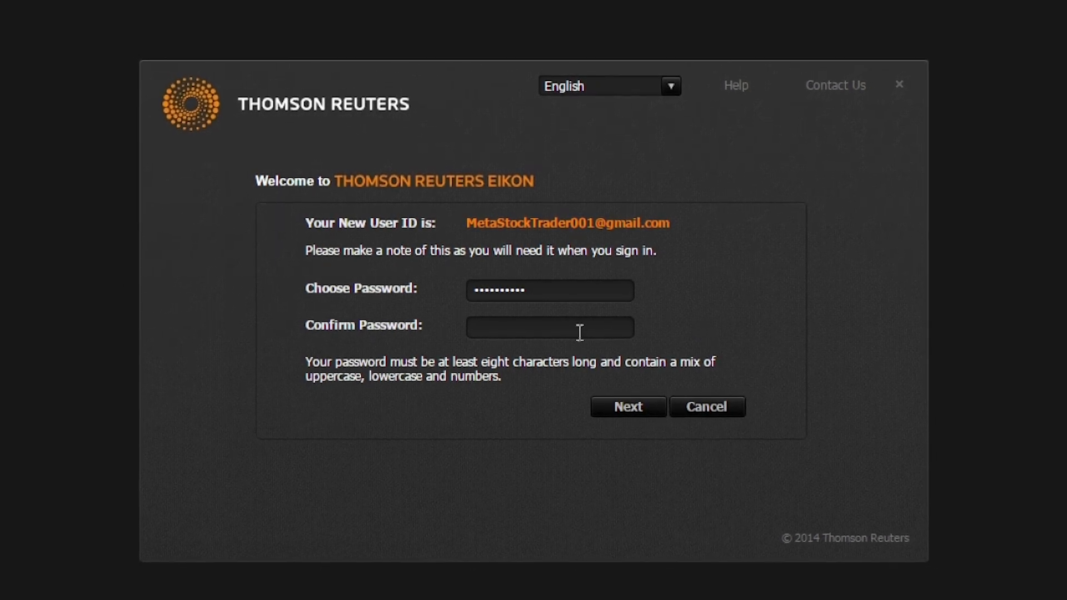
{"action": "left_click", "coordinate": [576, 329]}
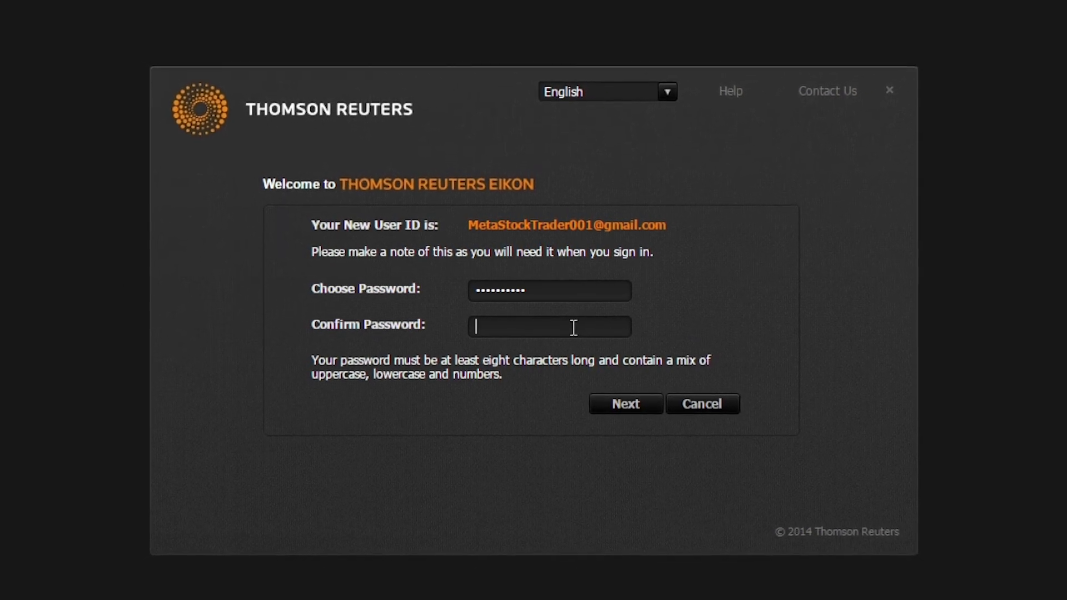
{"action": "type", "text": "*******"}
{"action": "key", "text": "BackSpace"}
{"action": "key", "text": "BackSpace"}
{"action": "key", "text": "BackSpace"}
{"action": "key", "text": "BackSpace"}
{"action": "key", "text": "BackSpace"}
{"action": "key", "text": "BackSpace"}
{"action": "key", "text": "BackSpace"}
{"action": "type", "text": "***********"}
Submit the chosen password and start the Optimize Your Eikon Experience wizard.
{"action": "left_click", "coordinate": [614, 409]}
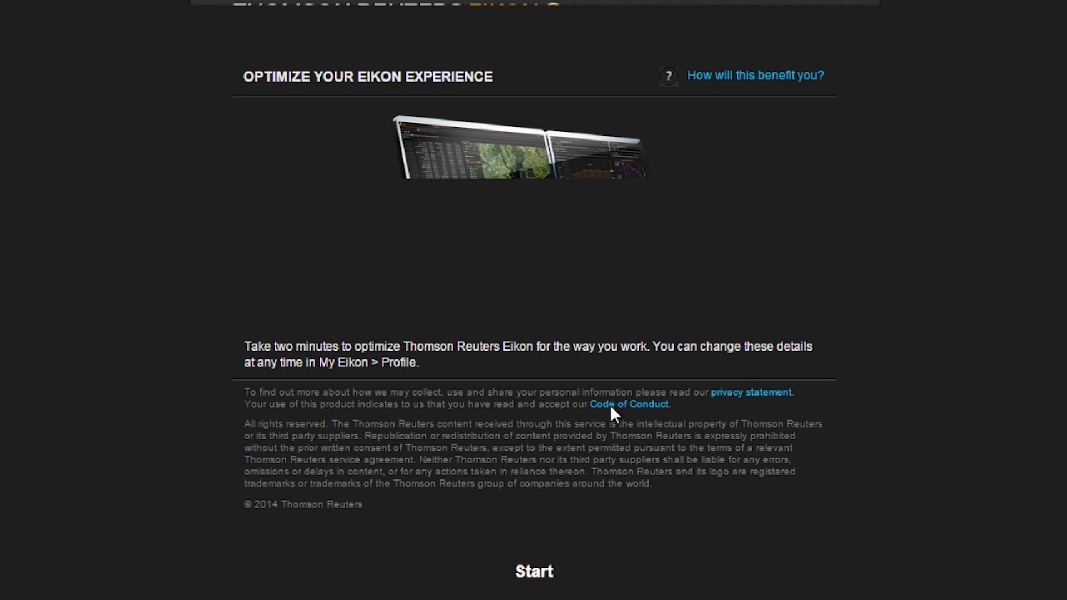
{"action": "left_click", "coordinate": [536, 575]}
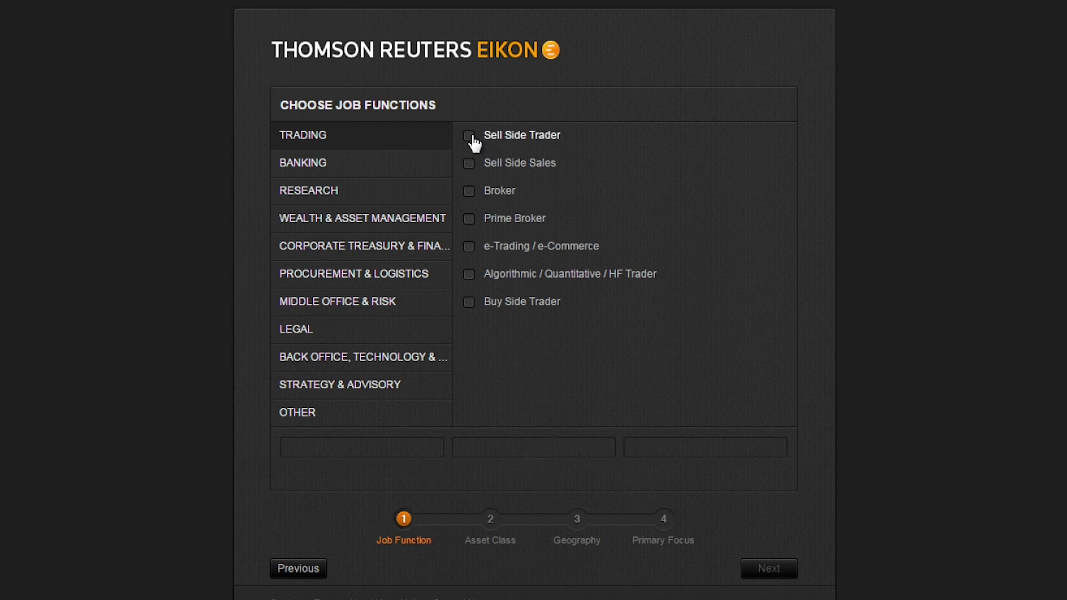
Select Sell Side Trader, Sell Side Sales and Broker as job functions.
{"action": "left_click", "coordinate": [472, 150]}
{"action": "left_click", "coordinate": [470, 165]}
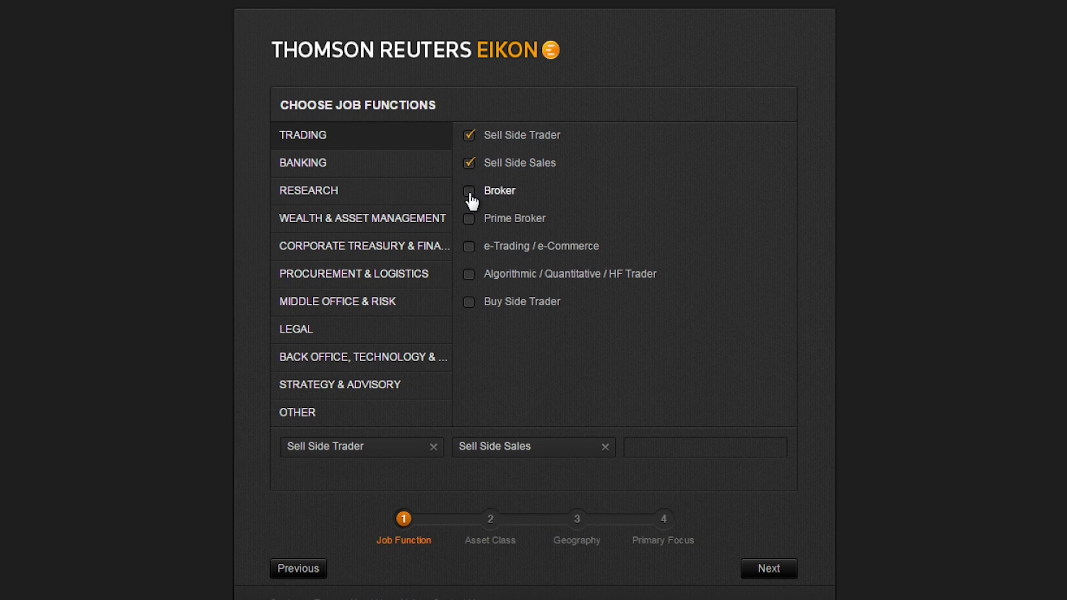
{"action": "left_click", "coordinate": [470, 192]}
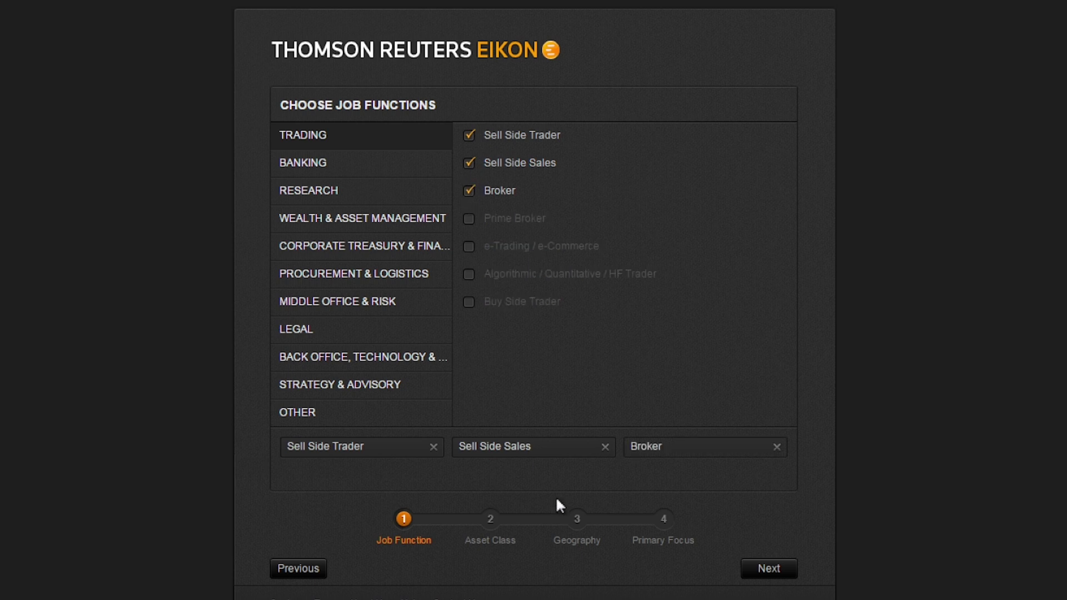
{"action": "left_click", "coordinate": [759, 571]}
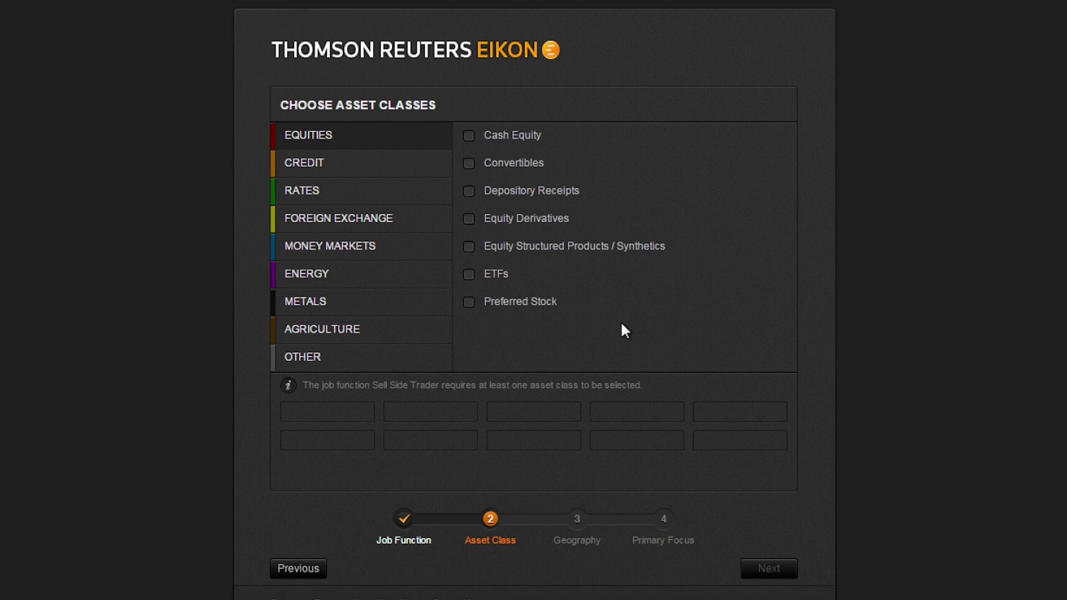
Select asset classes: Cash Equity, Convertibles, Depository Receipts, Equity Derivatives, Structured Products, ETFs, Preferred Stock.
{"action": "left_click", "coordinate": [471, 137]}
{"action": "left_click", "coordinate": [471, 166]}
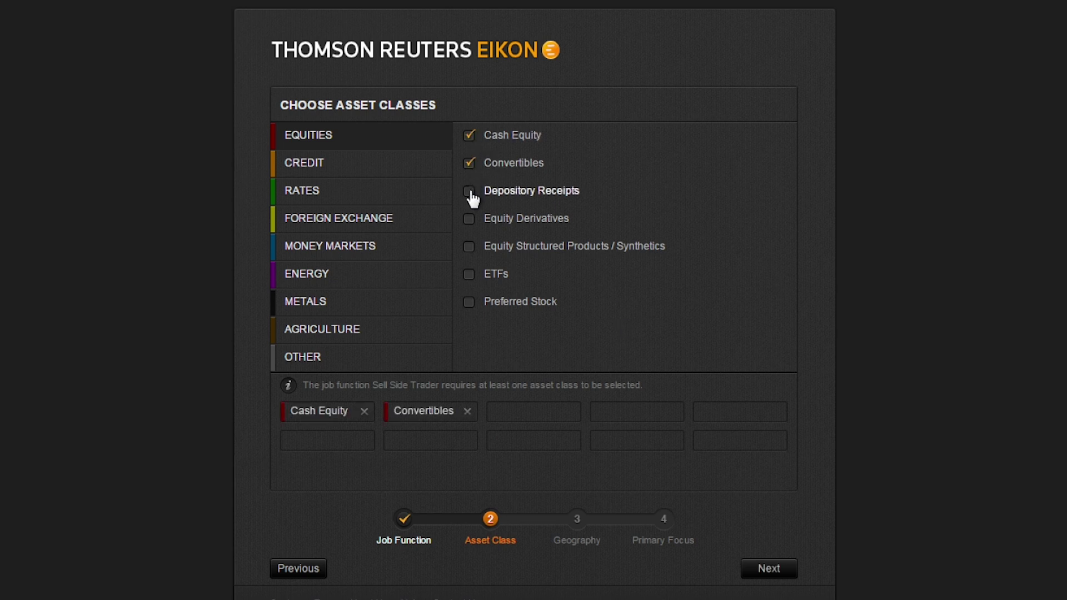
{"action": "left_click", "coordinate": [470, 192]}
{"action": "left_click", "coordinate": [470, 220]}
{"action": "left_click", "coordinate": [471, 249]}
{"action": "left_click", "coordinate": [471, 276]}
{"action": "left_click", "coordinate": [470, 303]}
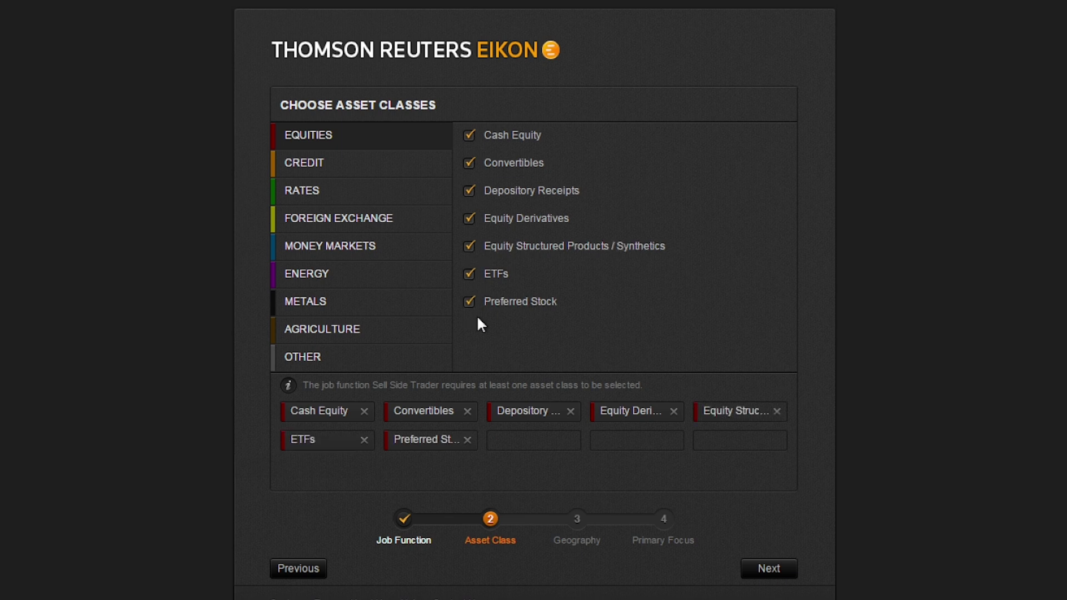
{"action": "left_click", "coordinate": [751, 569]}
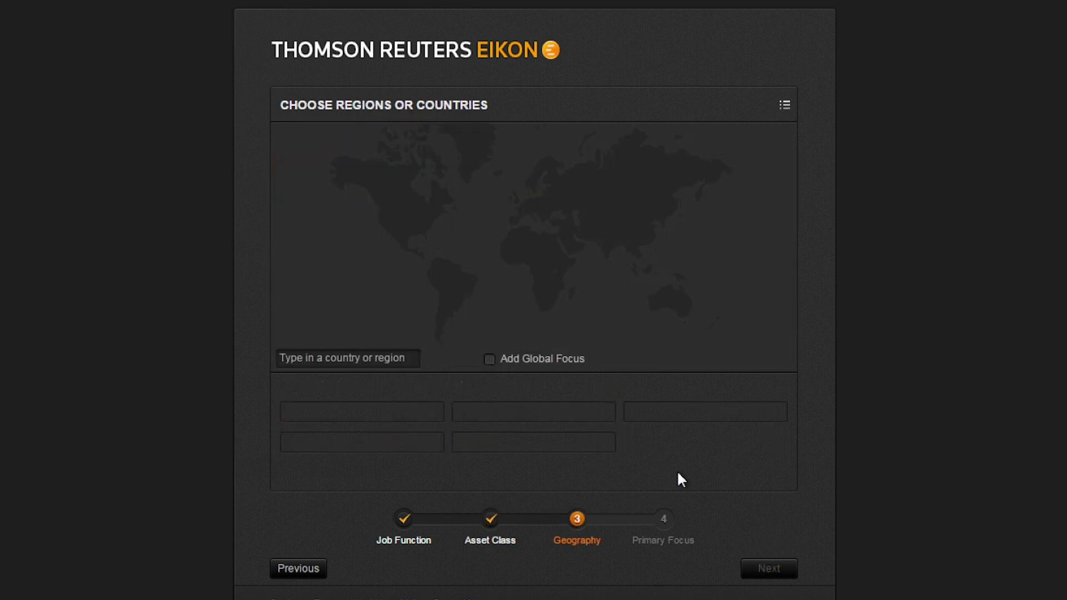
Add a Global geography focus and finish the wizard on the Primary Focus page.
{"action": "left_click", "coordinate": [490, 360]}
{"action": "left_click", "coordinate": [766, 572]}
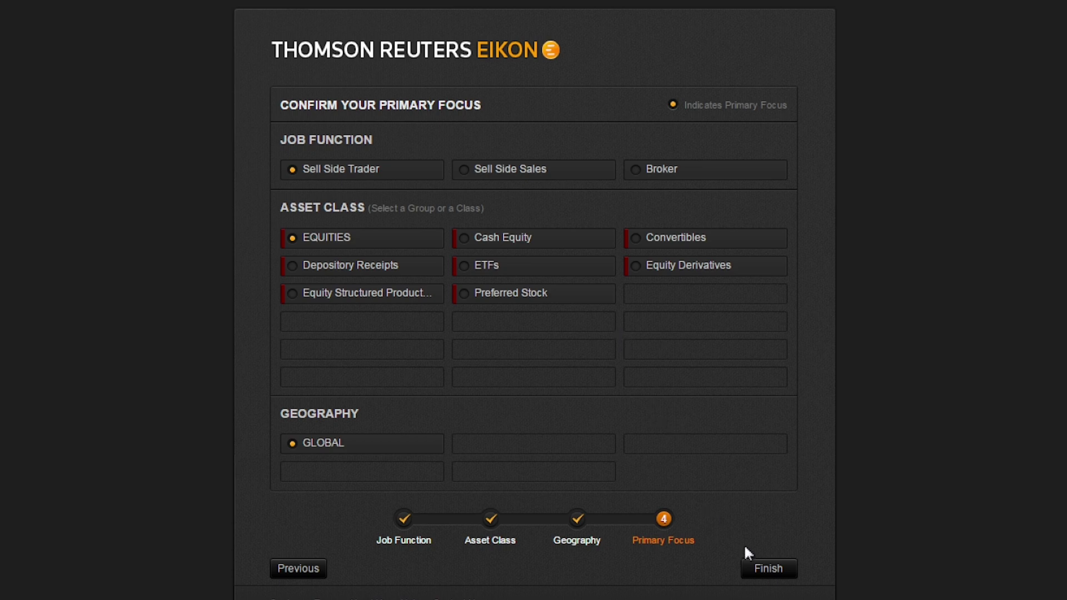
{"action": "left_click", "coordinate": [762, 570]}
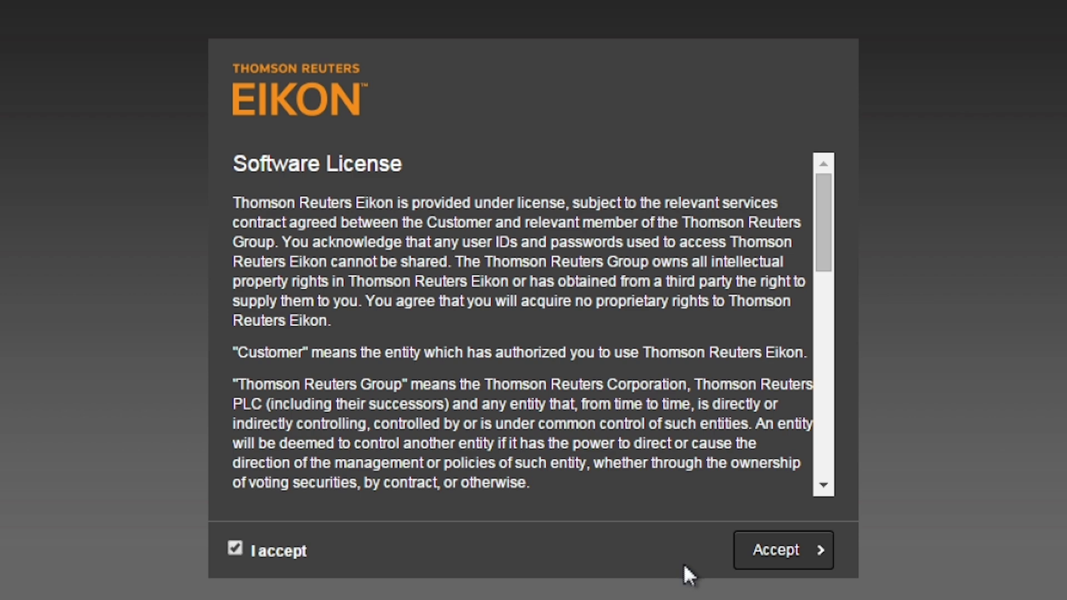
Accept the Eikon license, set primary location to United States, and download EikonInstaller.amers2.exe.
{"action": "left_click", "coordinate": [772, 557]}
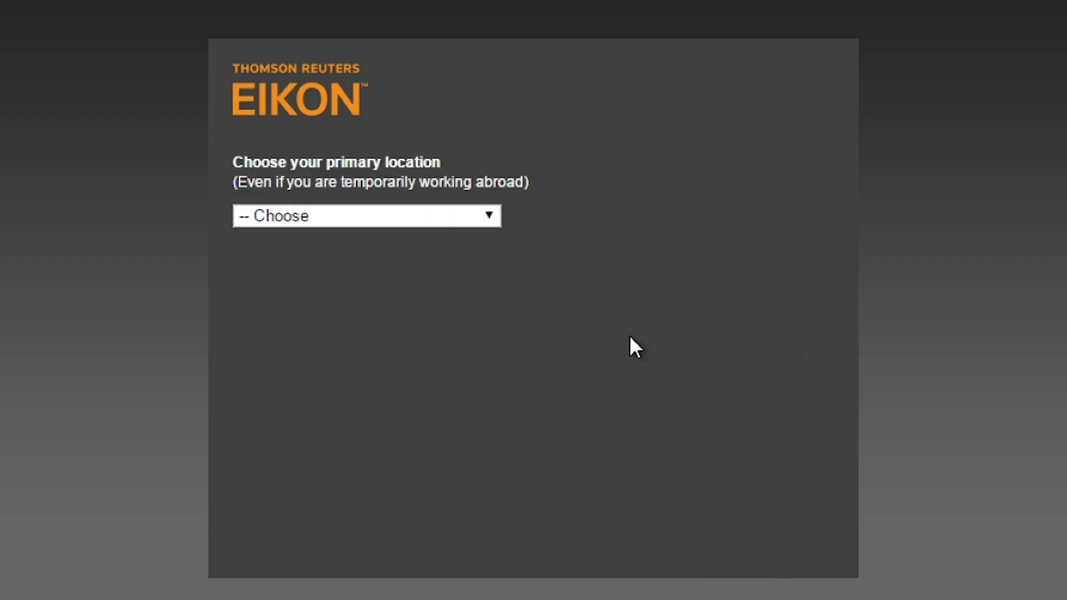
{"action": "left_click", "coordinate": [491, 216]}
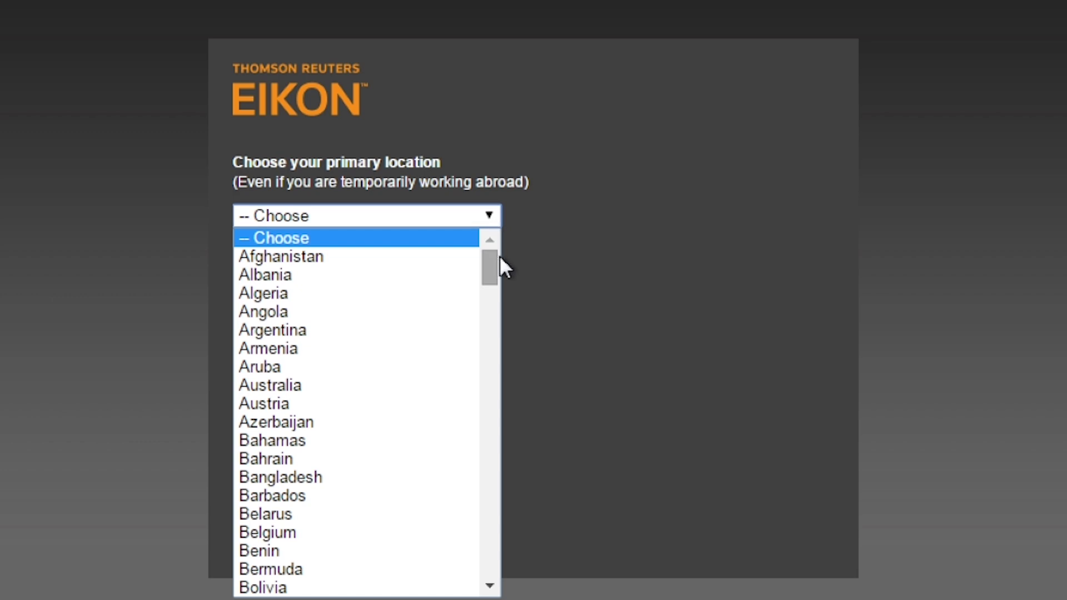
{"action": "left_click_drag", "start_coordinate": [495, 266], "coordinate": [485, 554]}
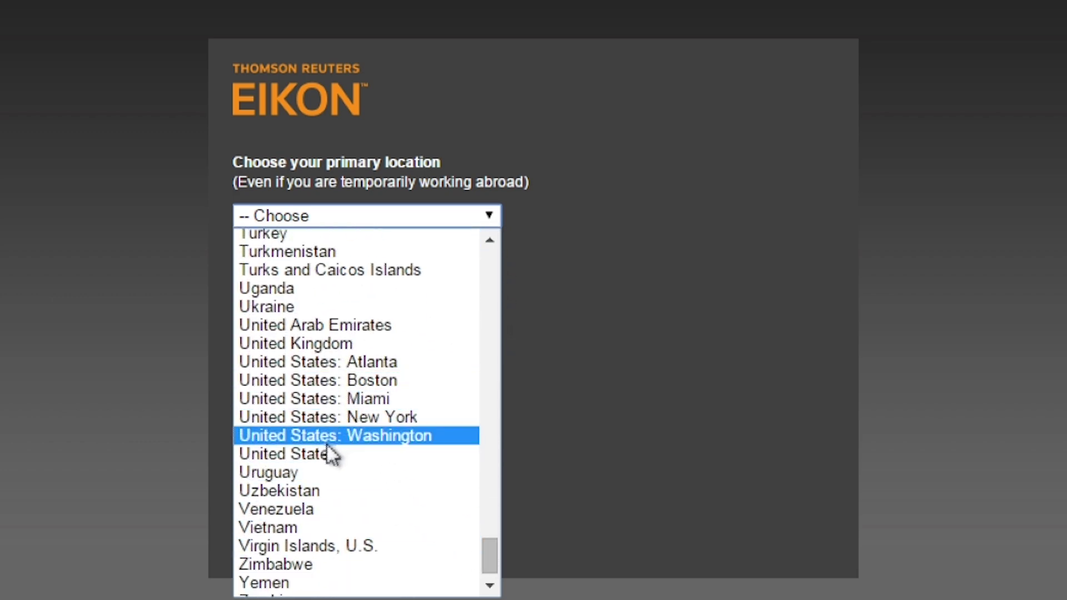
{"action": "left_click", "coordinate": [325, 453]}
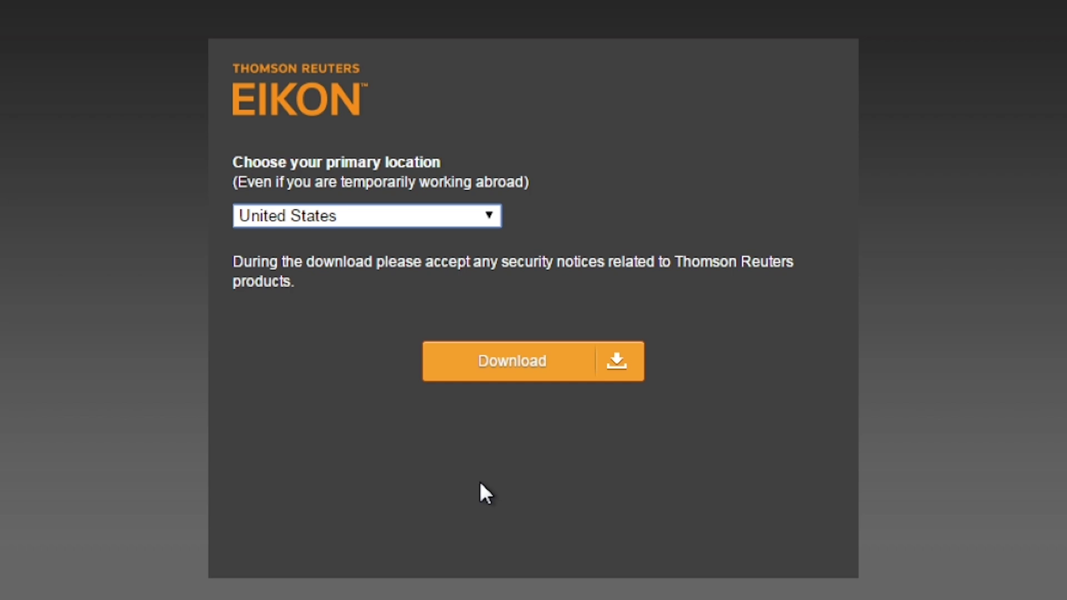
{"action": "left_click", "coordinate": [507, 364]}
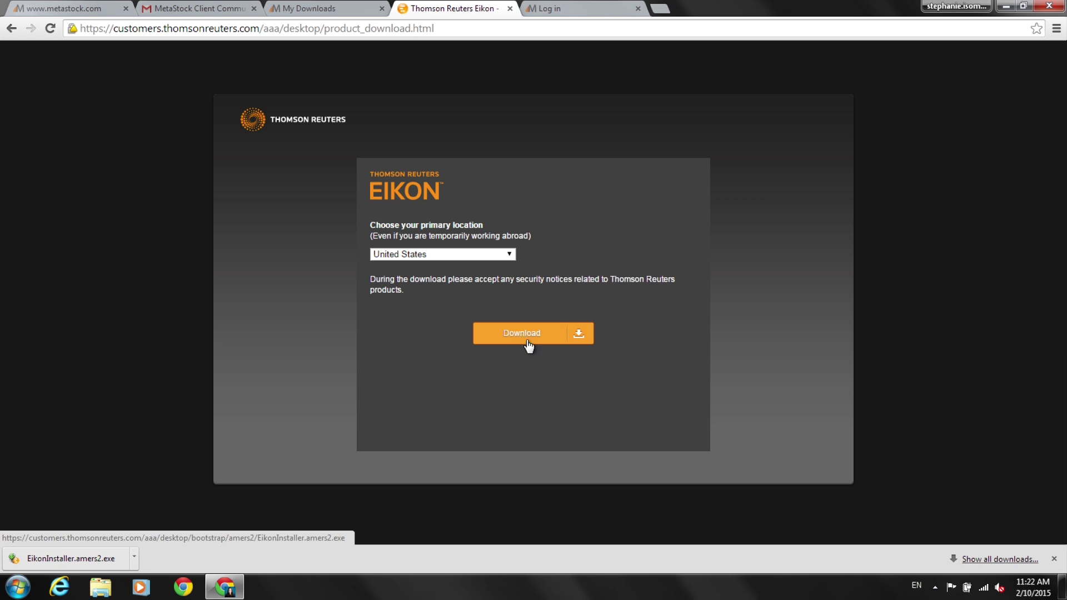
Copy EikonInstaller.amers2.exe to the desktop and run it to install Eikon Desktop 4.0.2.
{"action": "left_click", "coordinate": [1023, 6]}
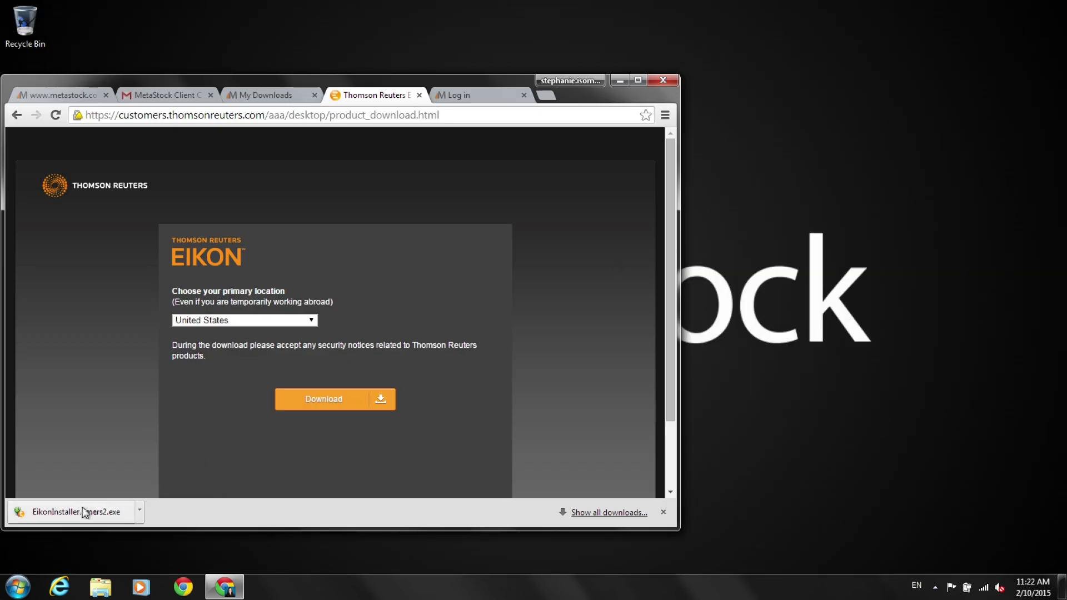
{"action": "left_click_drag", "start_coordinate": [79, 514], "coordinate": [785, 211]}
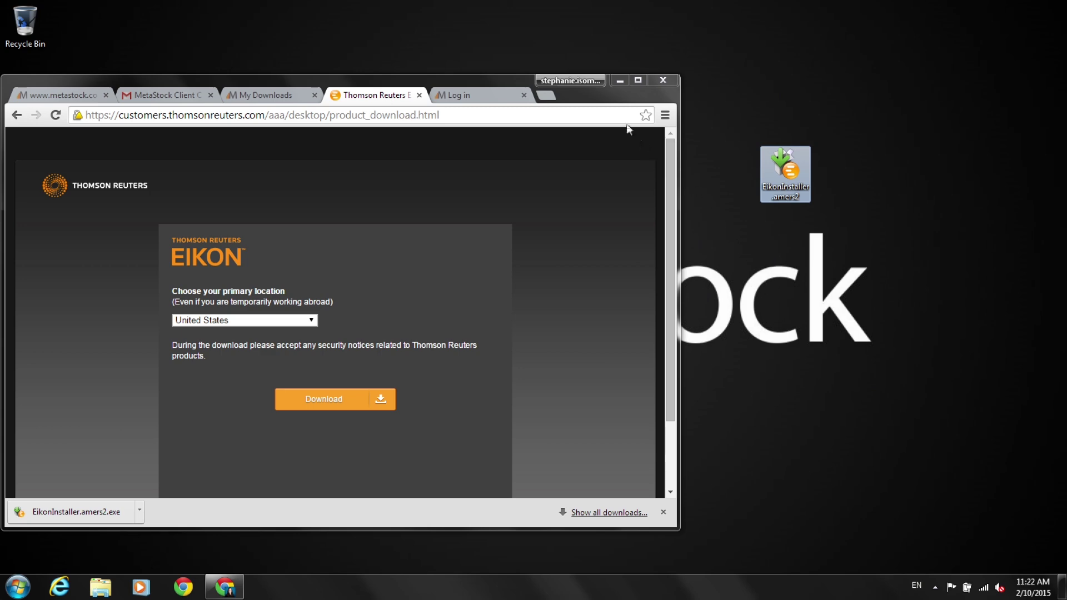
{"action": "left_click", "coordinate": [619, 81]}
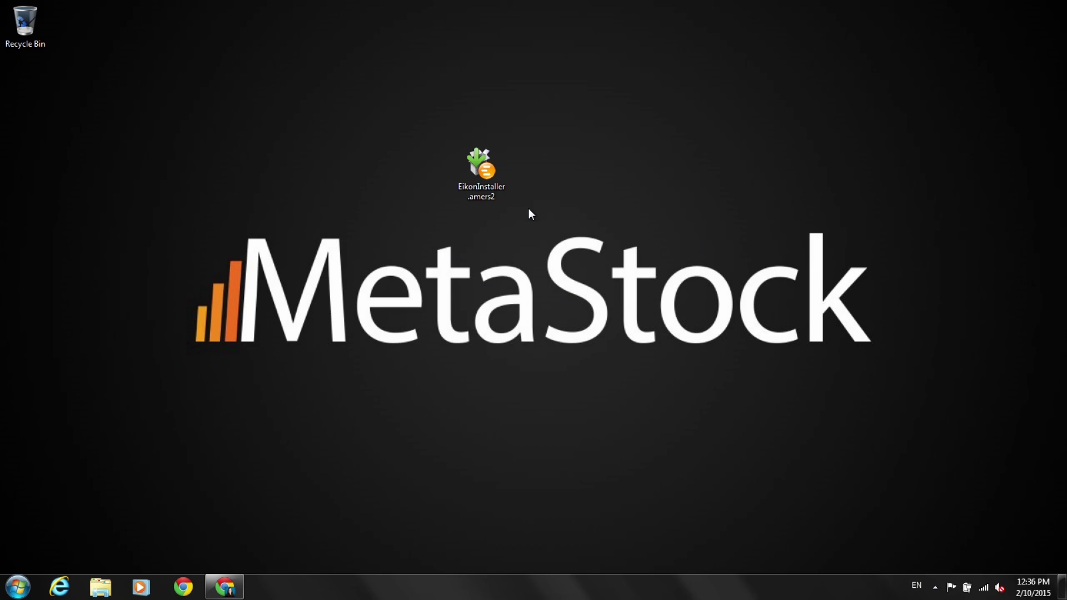
{"action": "double_click", "coordinate": [485, 181]}
{"action": "left_click", "coordinate": [569, 304]}
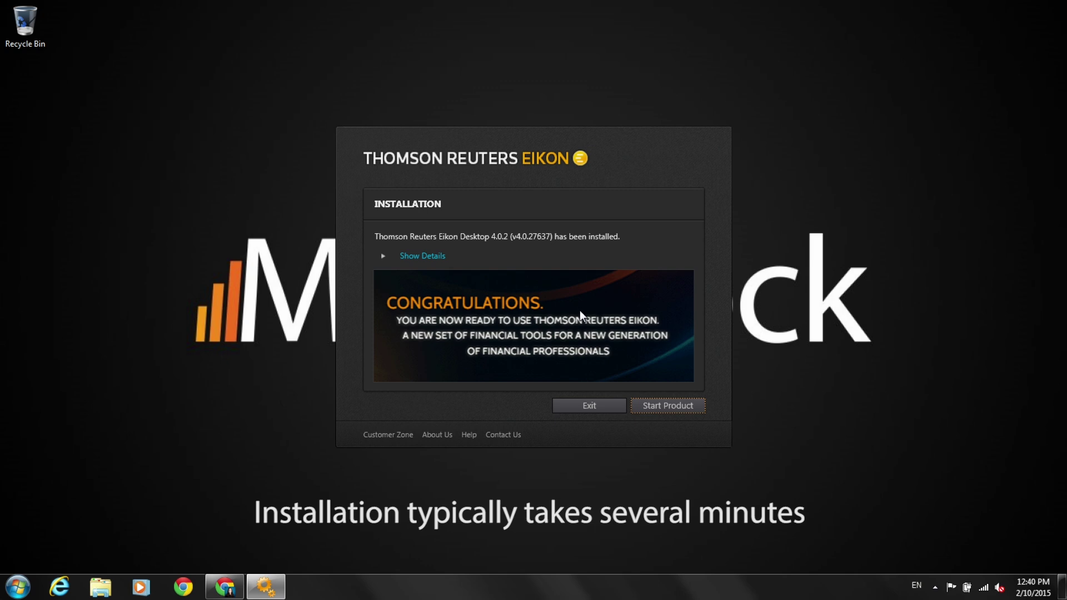
Start the installed Eikon and sign in with the account's user ID and password.
{"action": "left_click", "coordinate": [658, 409]}
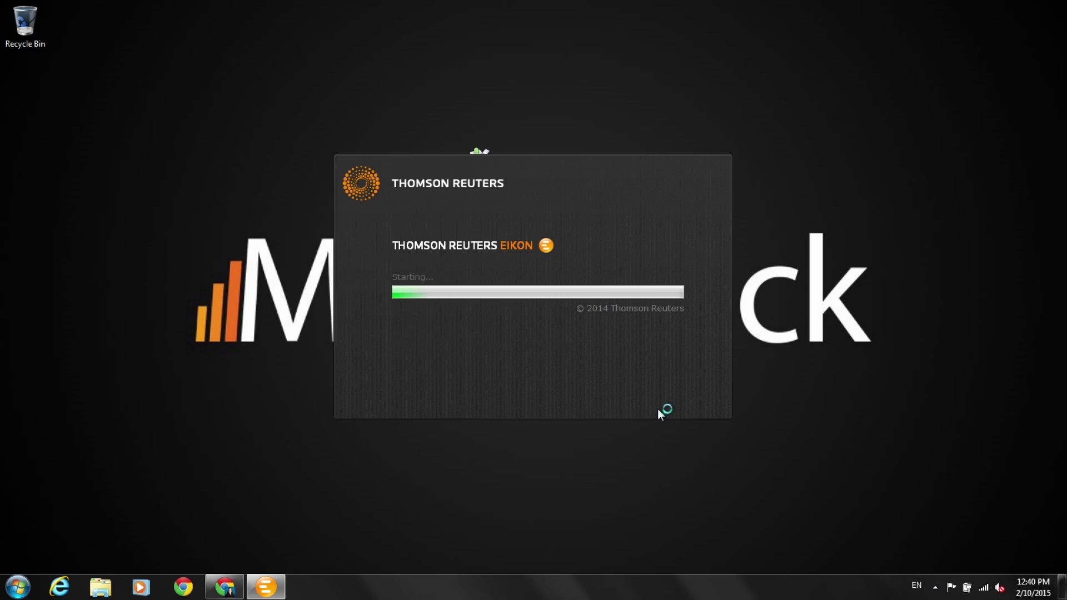
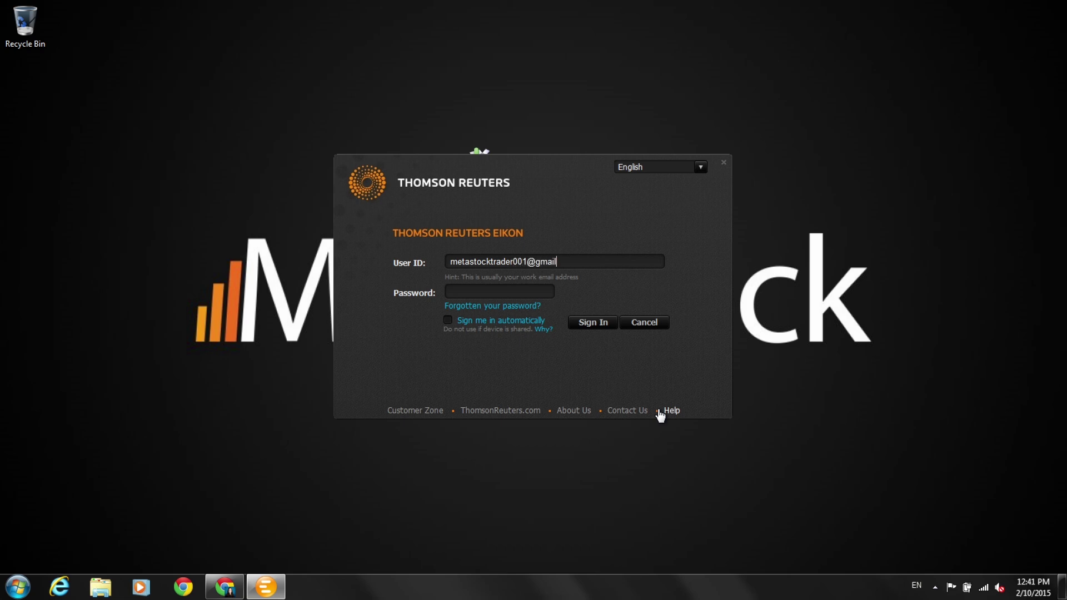
{"action": "type", "text": "**********"}
{"action": "left_click", "coordinate": [603, 327]}
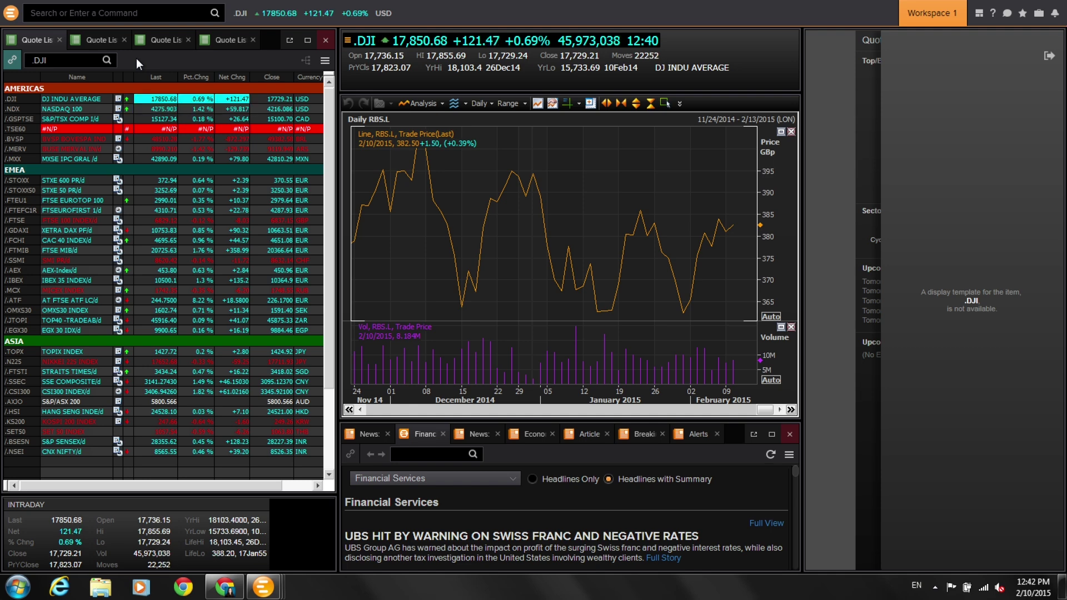
Install MetaStock Pro Retail Add-On for XENITH v14 from About Thomson Reuters Eikon's ADD-ONS list.
{"action": "left_click", "coordinate": [11, 12]}
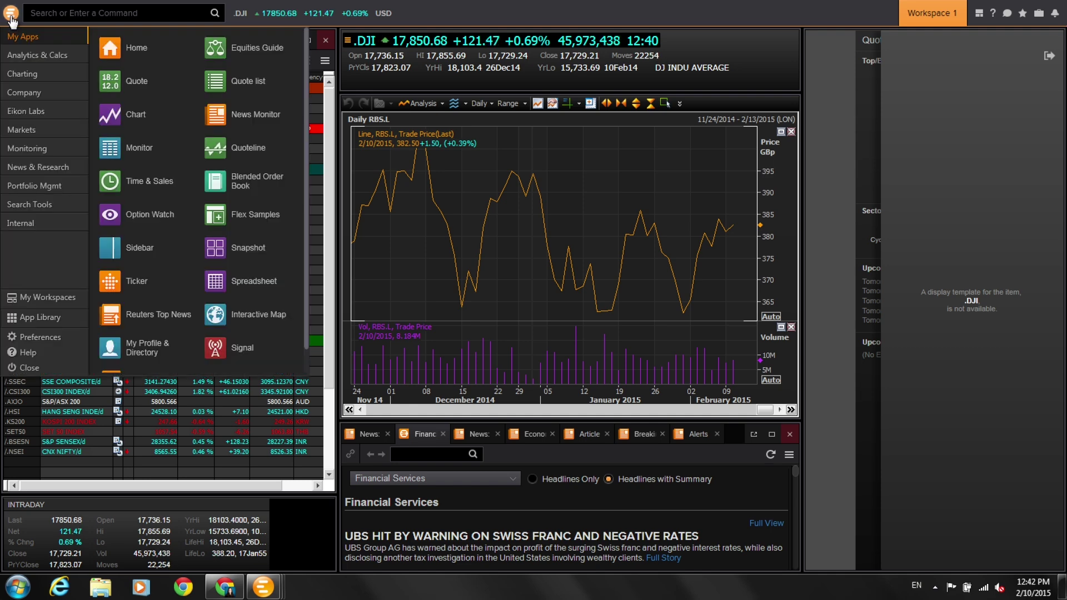
{"action": "mouse_move", "coordinate": [41, 355]}
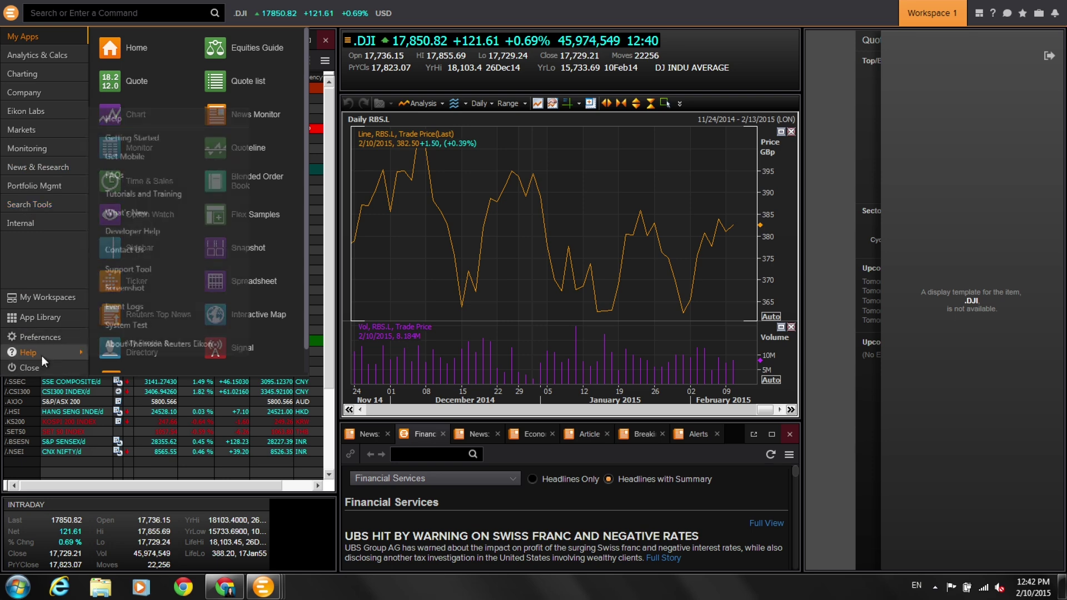
{"action": "left_click", "coordinate": [125, 342]}
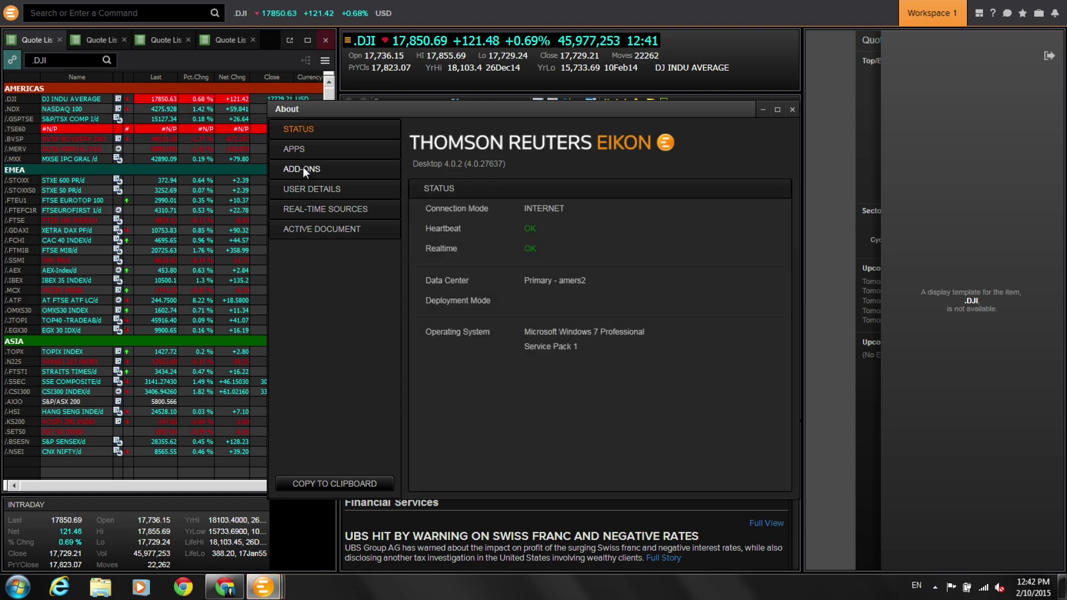
{"action": "left_click", "coordinate": [302, 167]}
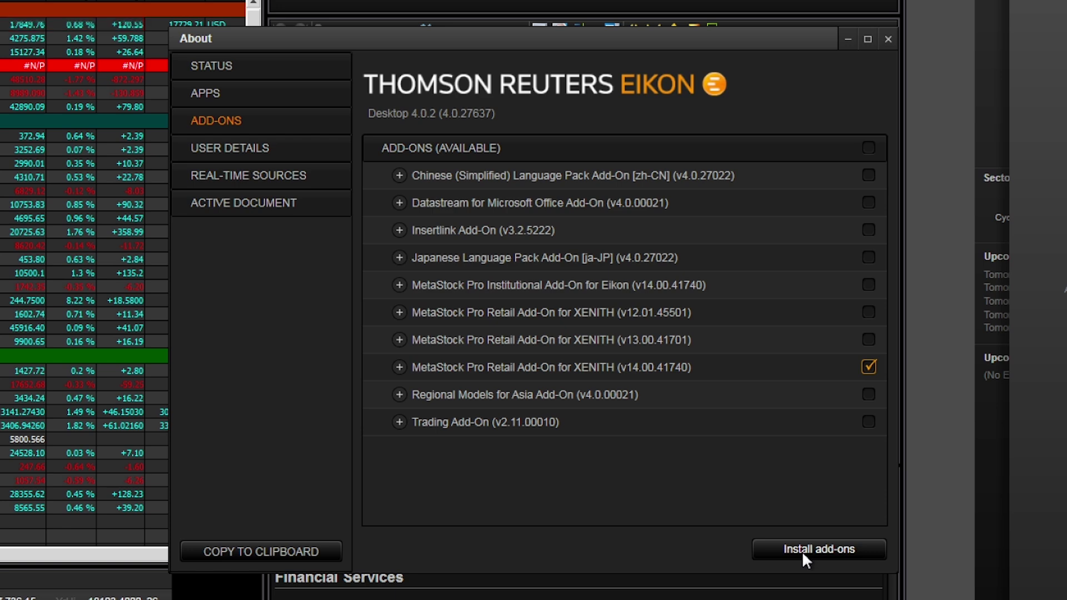
{"action": "left_click", "coordinate": [802, 552]}
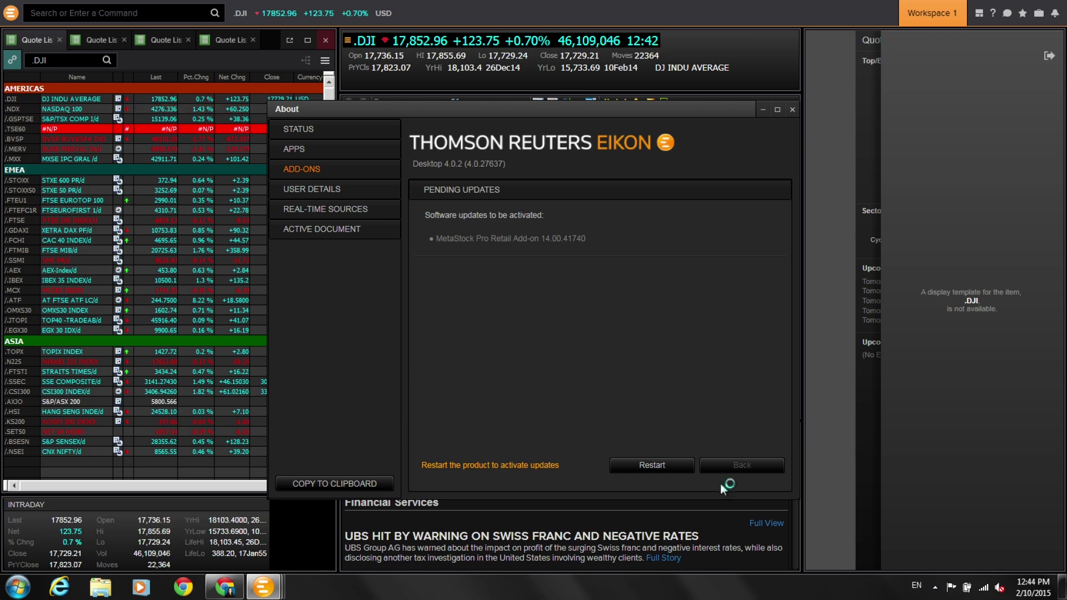
Restart Eikon without saving, launch MetaStock Pro from the Start menu, and run MMU later.
{"action": "left_click", "coordinate": [662, 465]}
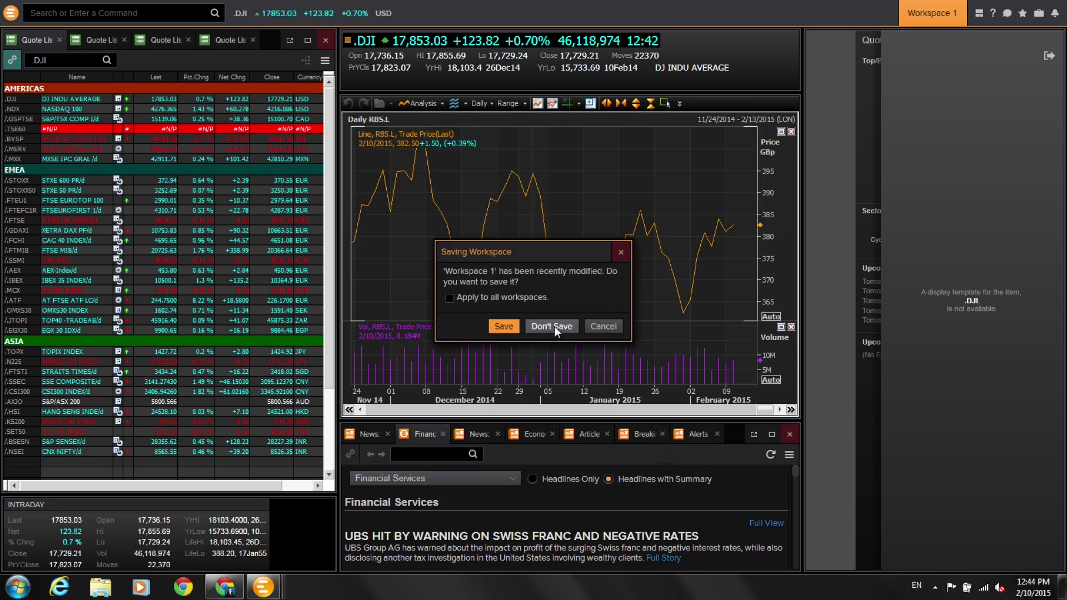
{"action": "left_click", "coordinate": [551, 326]}
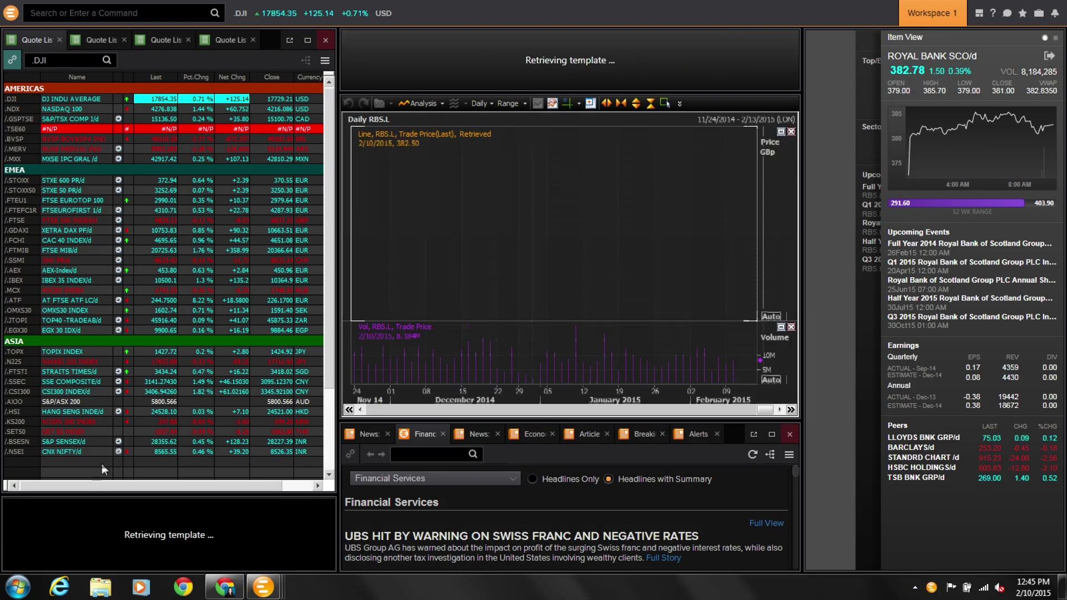
{"action": "left_click", "coordinate": [18, 587]}
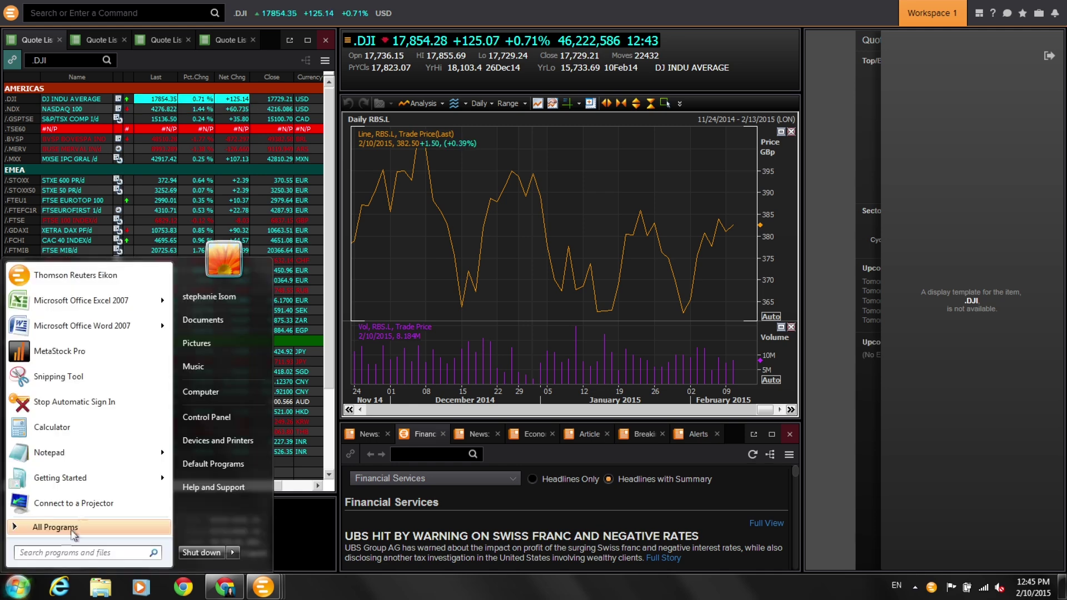
{"action": "left_click", "coordinate": [114, 352]}
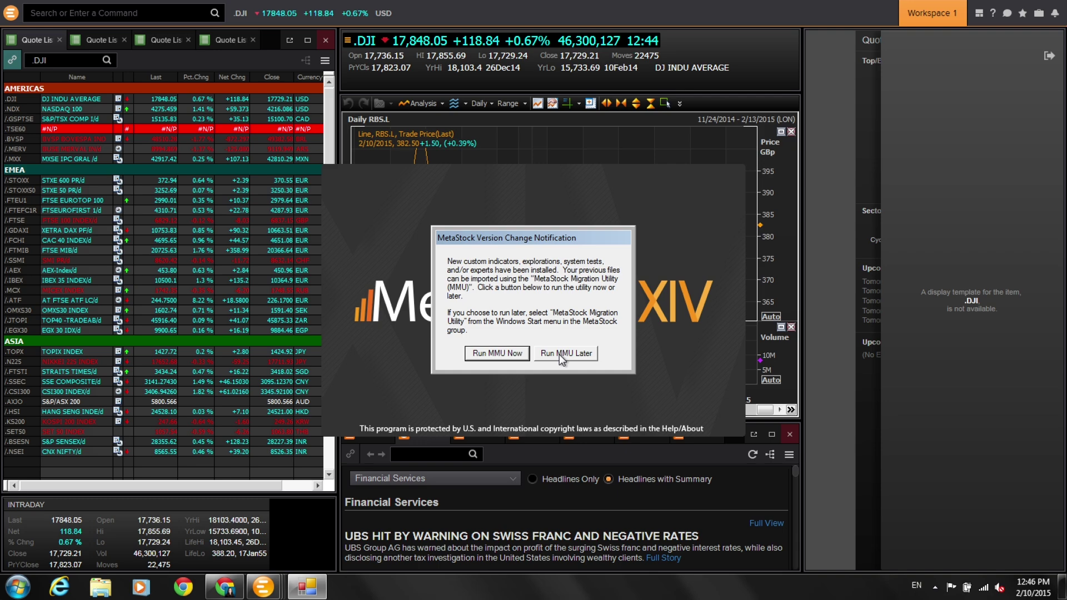
{"action": "left_click", "coordinate": [559, 355]}
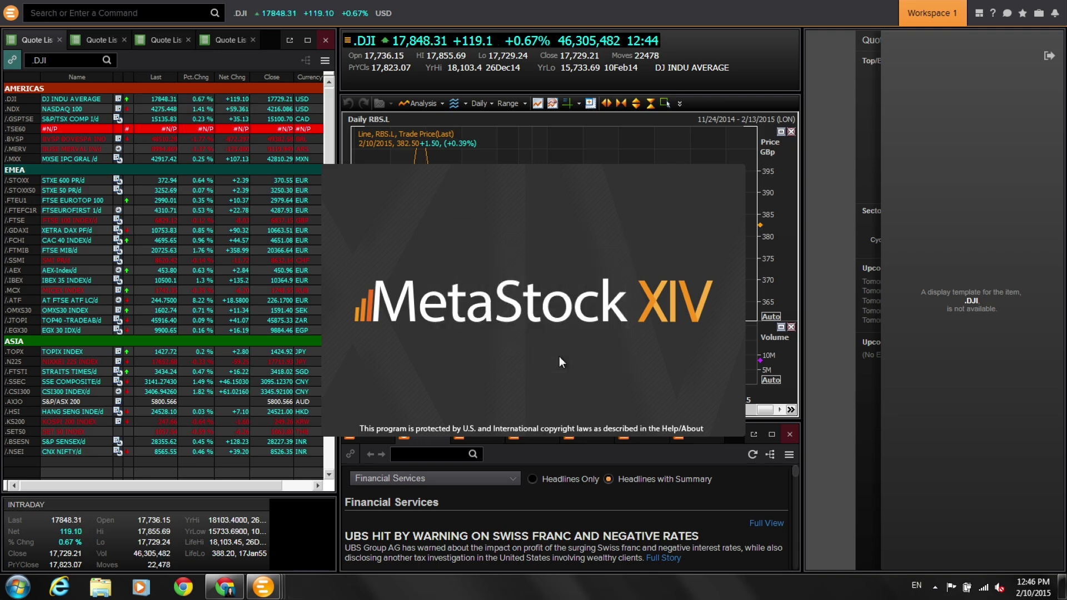